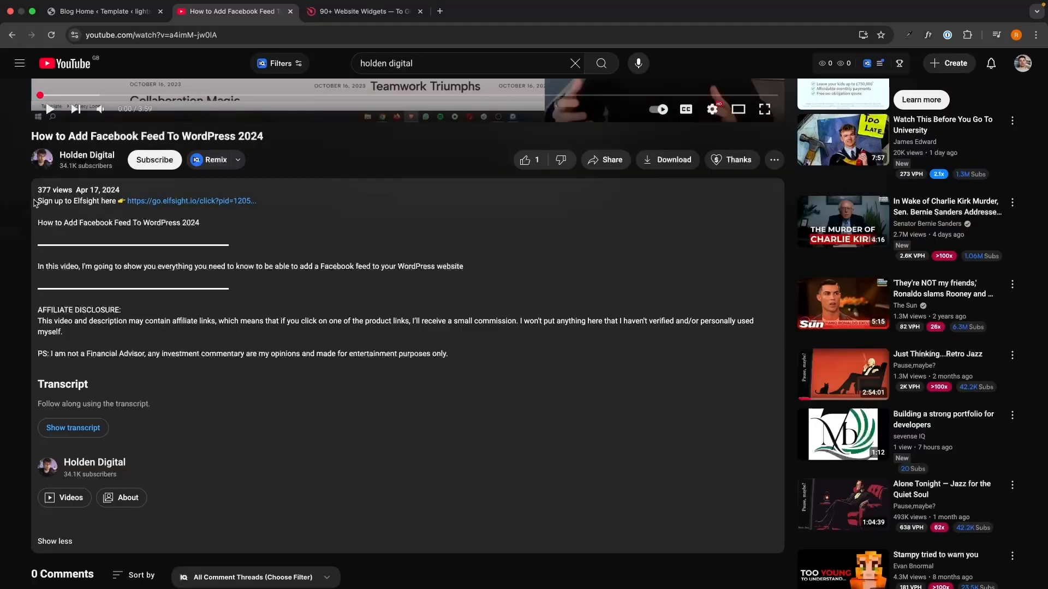
Step: Open the Elfsight sign-up link from the description of the YouTube video
drag(38, 202, 467, 344)
click(467, 344)
click(213, 201)
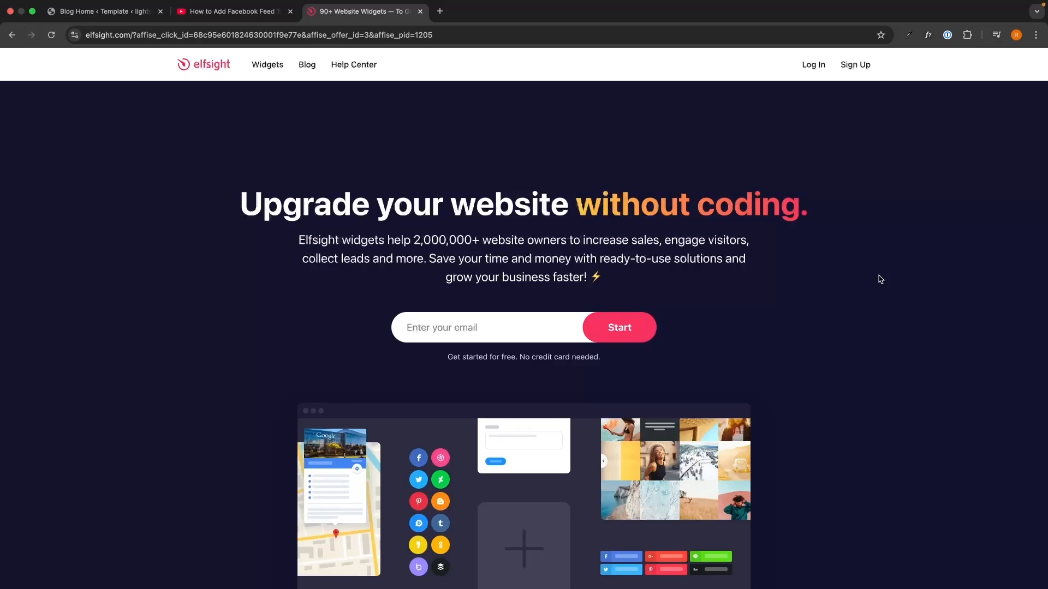
Step: Sign up for an Elfsight account by entering the e-mail address and an account password
click(557, 326)
text(g)
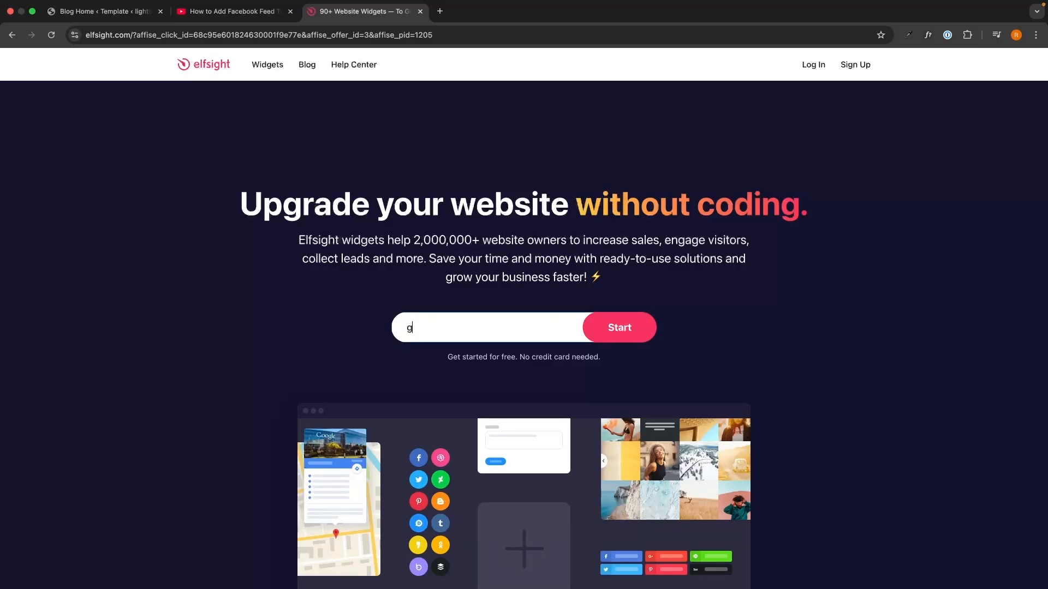
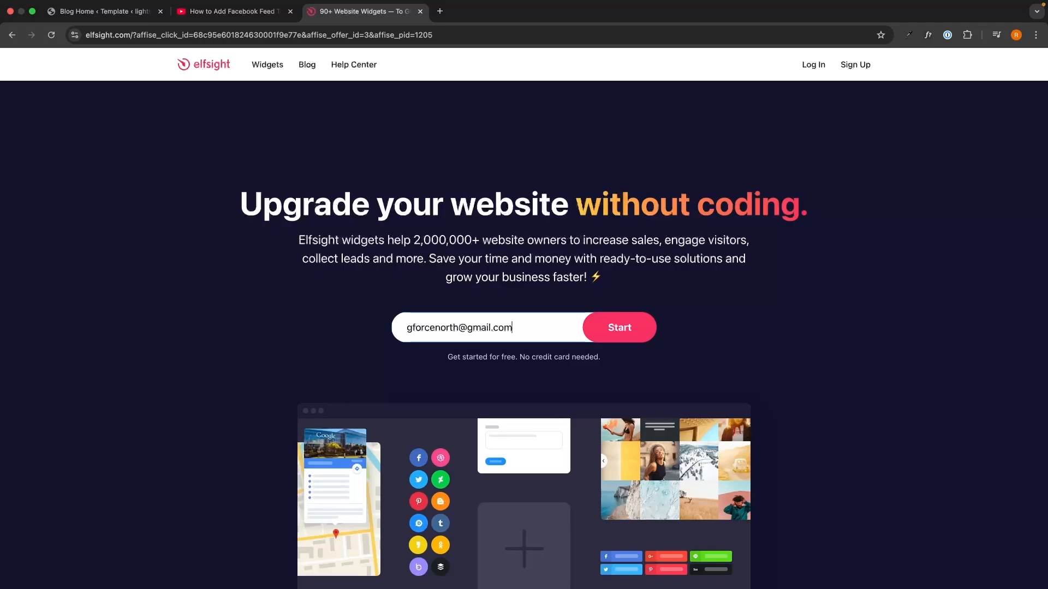
key(Return)
text(**********)
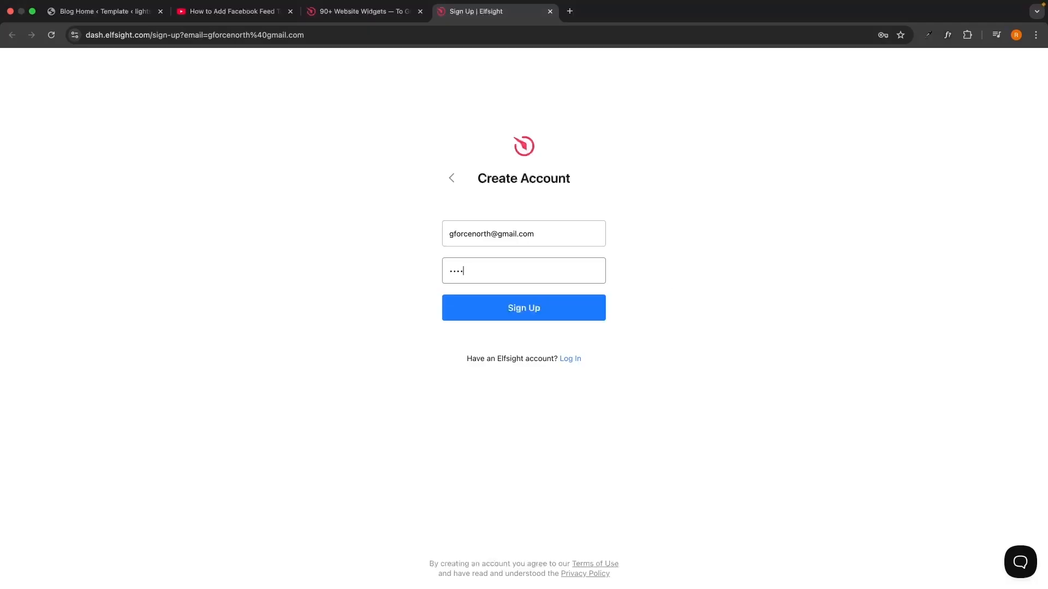
key(Return)
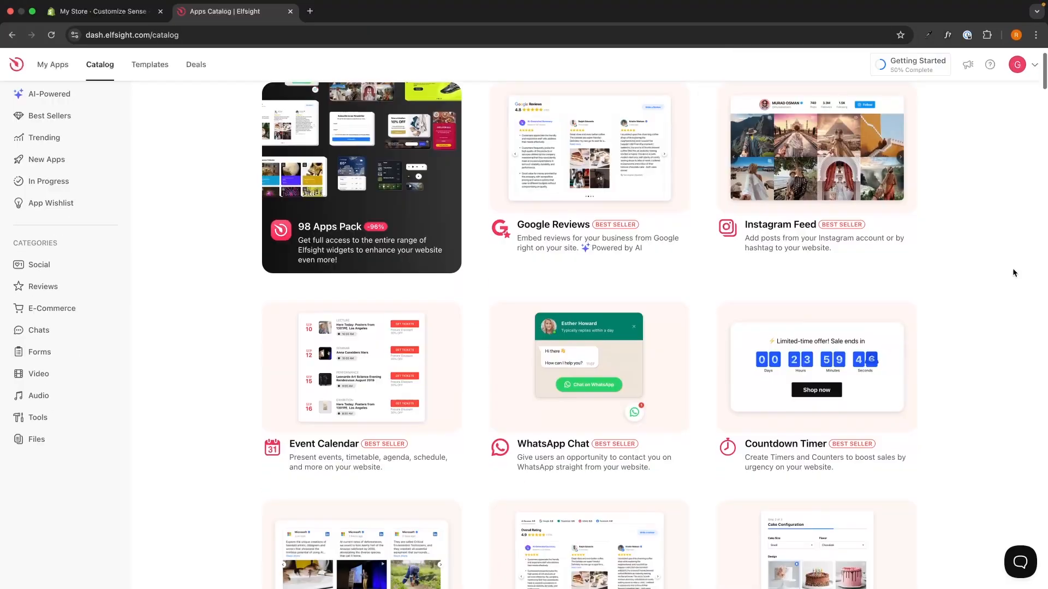
Step: Search the apps catalog for "ai" and open the AI Chatbot widget
scroll(1012, 272, down, 2)
scroll(1013, 273, down, 8)
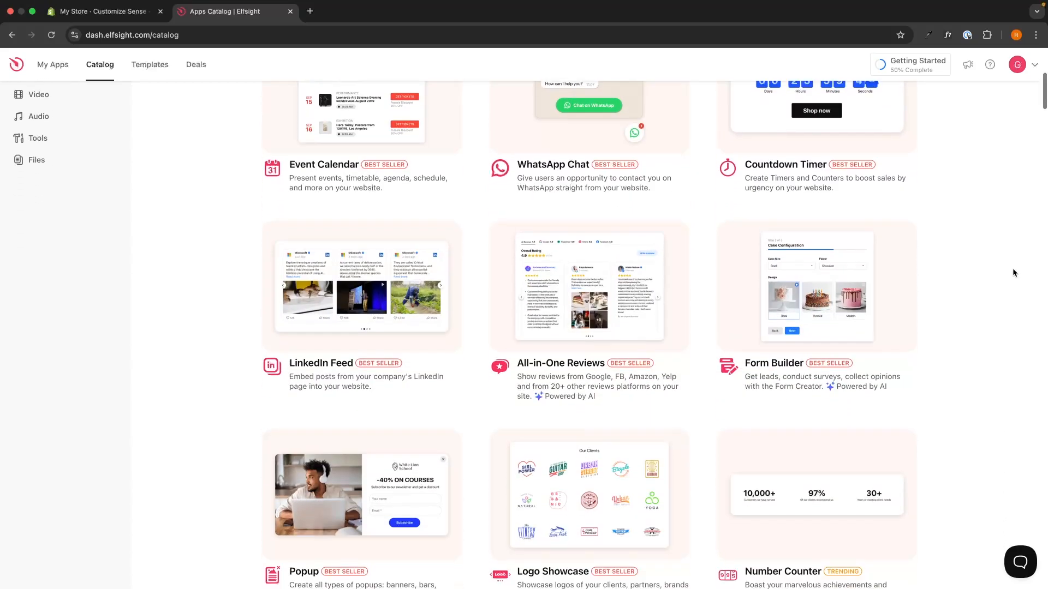
scroll(1013, 273, down, 12)
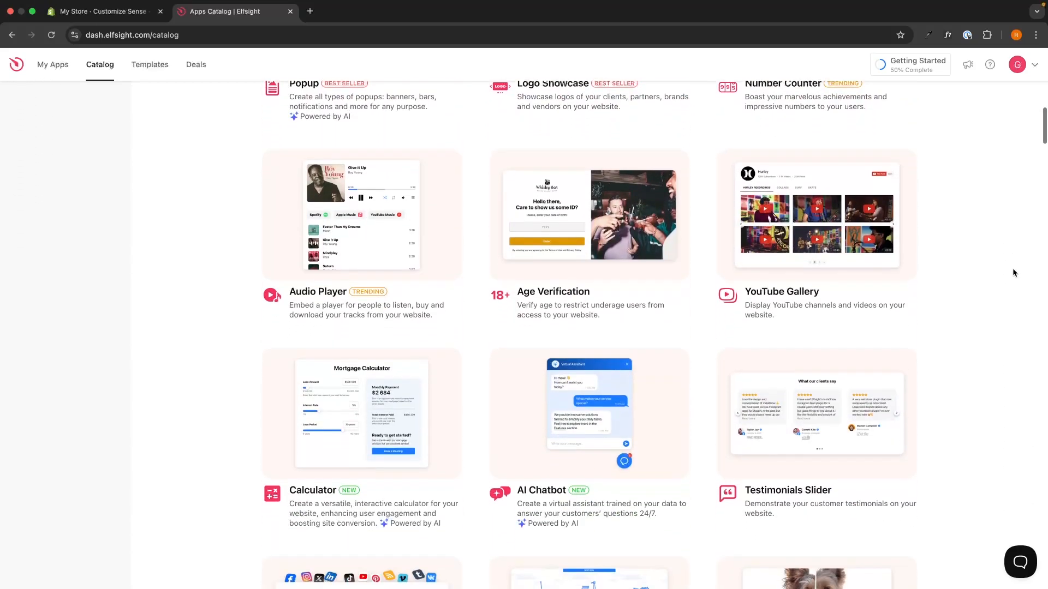
scroll(1012, 273, up, 20)
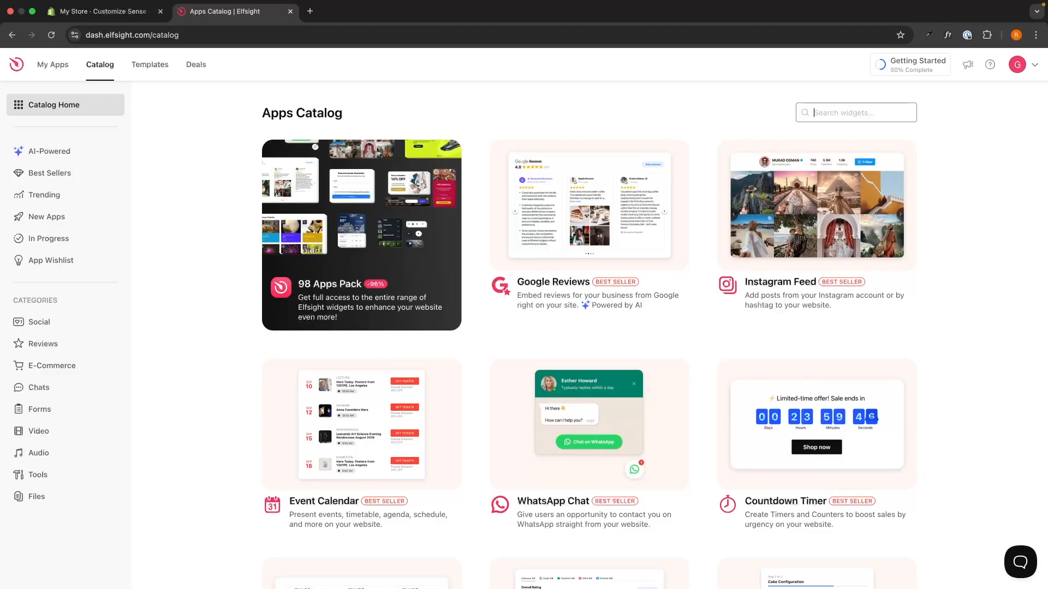
text(ai)
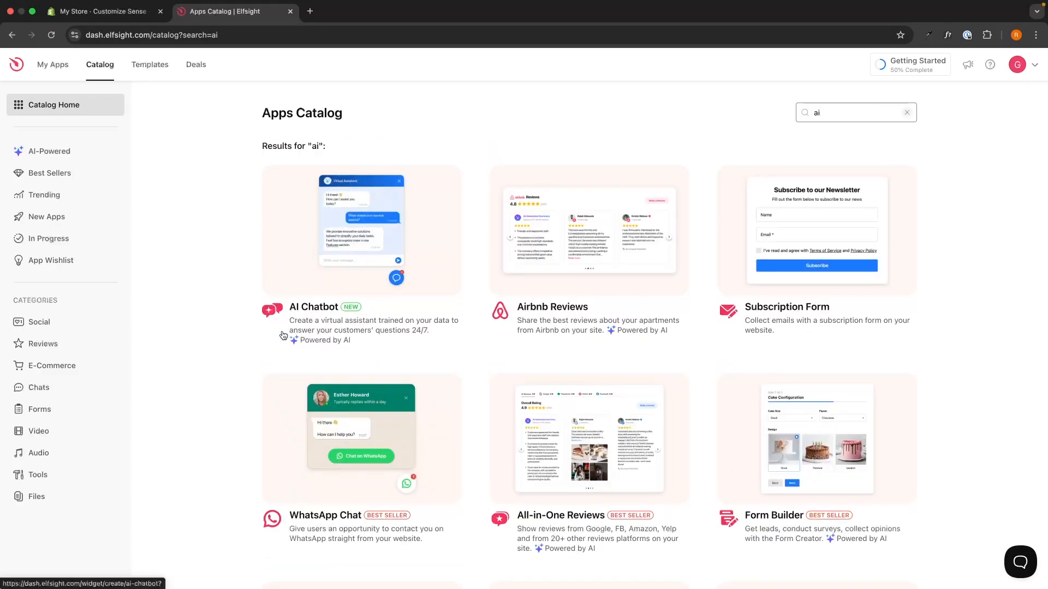
click(323, 309)
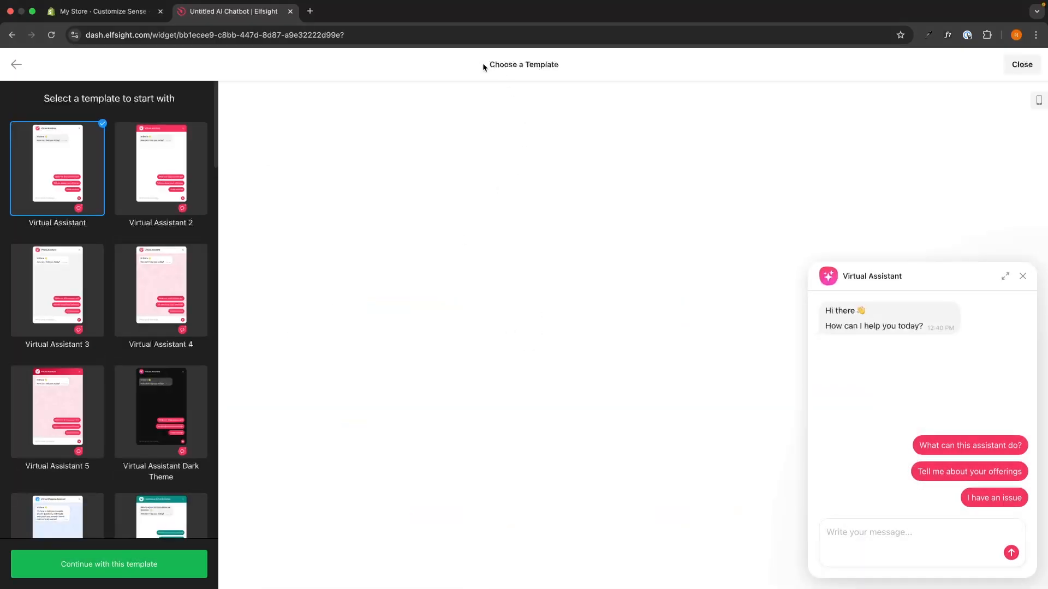
Step: Browse the chatbot templates and preview the Insurance Chatbot template
drag(483, 64, 547, 64)
click(575, 64)
scroll(80, 432, down, 8)
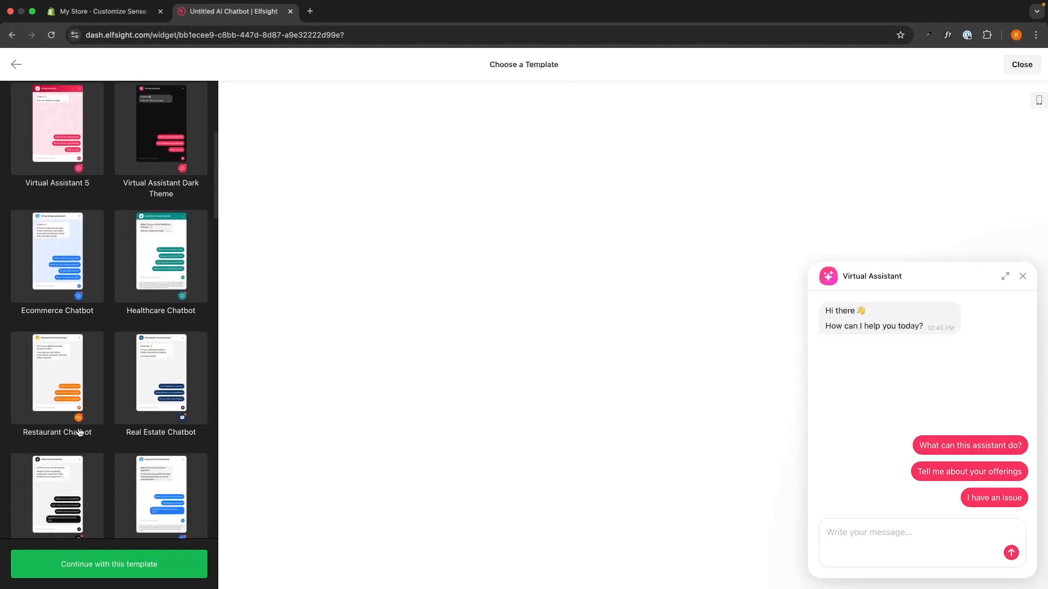
scroll(80, 431, down, 4)
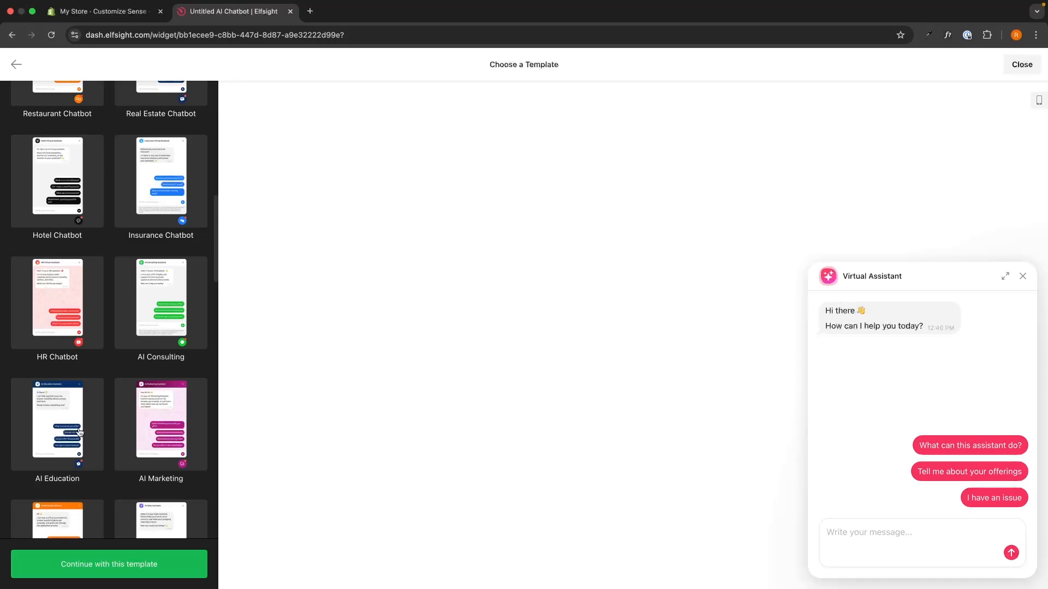
click(185, 198)
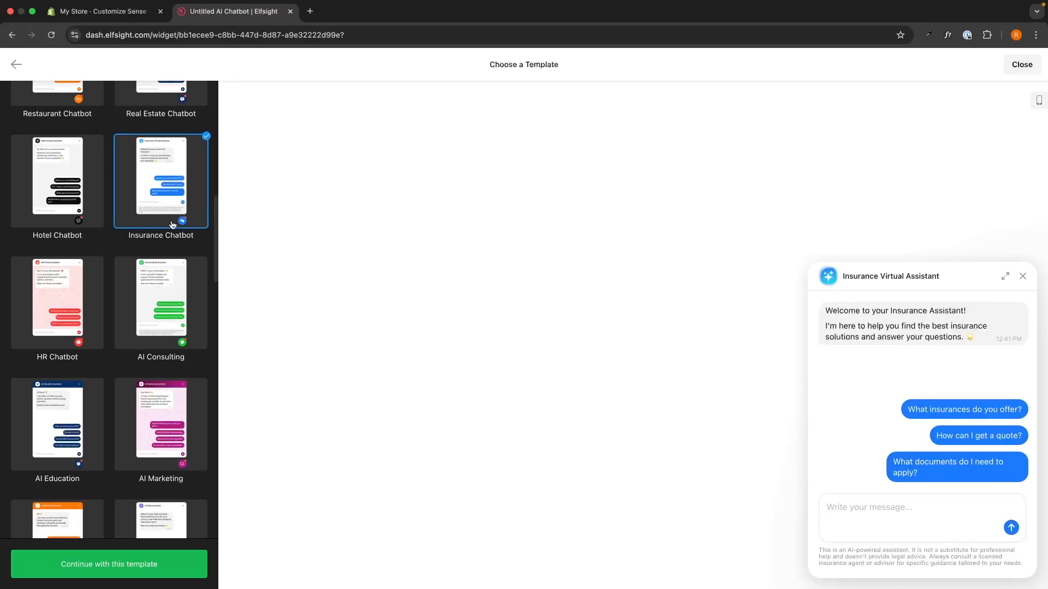
Step: Select the Virtual Assistant template and continue with it to create the chatbot widget
scroll(155, 232, up, 10)
click(66, 202)
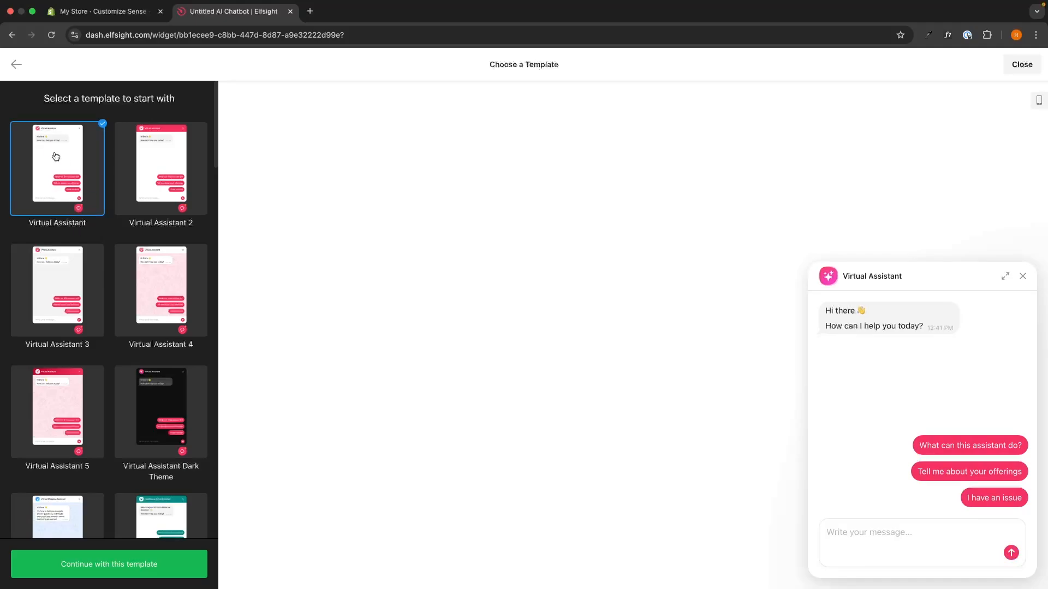
click(130, 572)
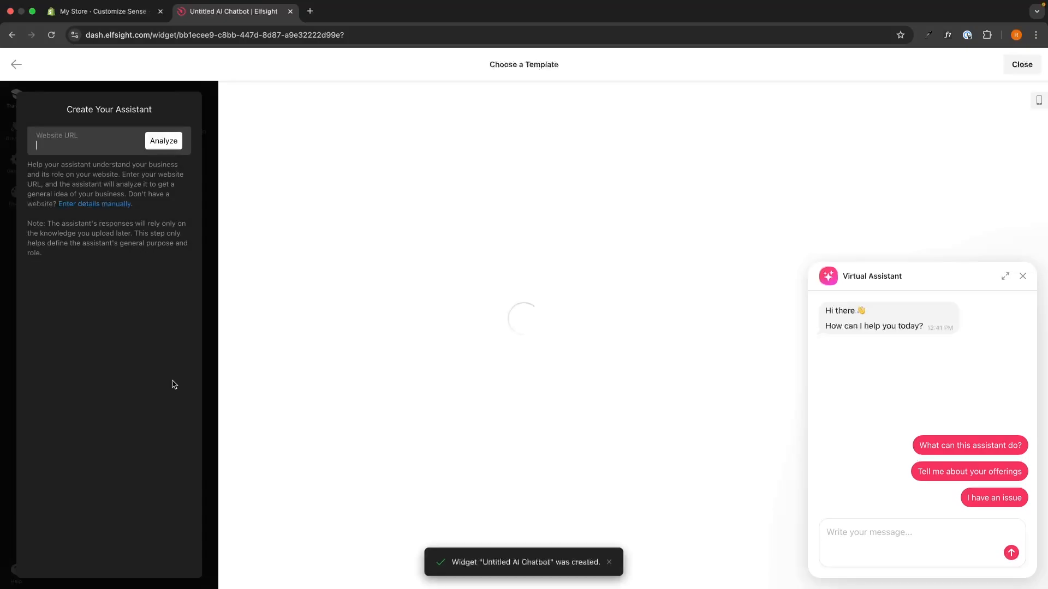
Step: Copy the store's home page address 0qtken-ny.myshopify.com into the assistant's website URL and analyze the site
drag(65, 109, 168, 111)
click(168, 112)
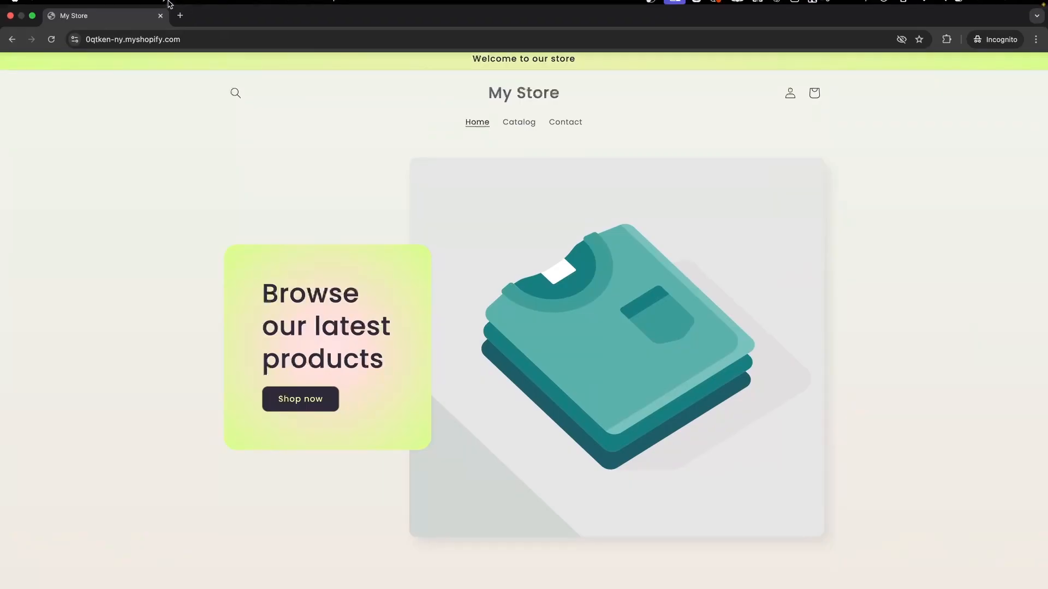
click(206, 48)
key(super+c)
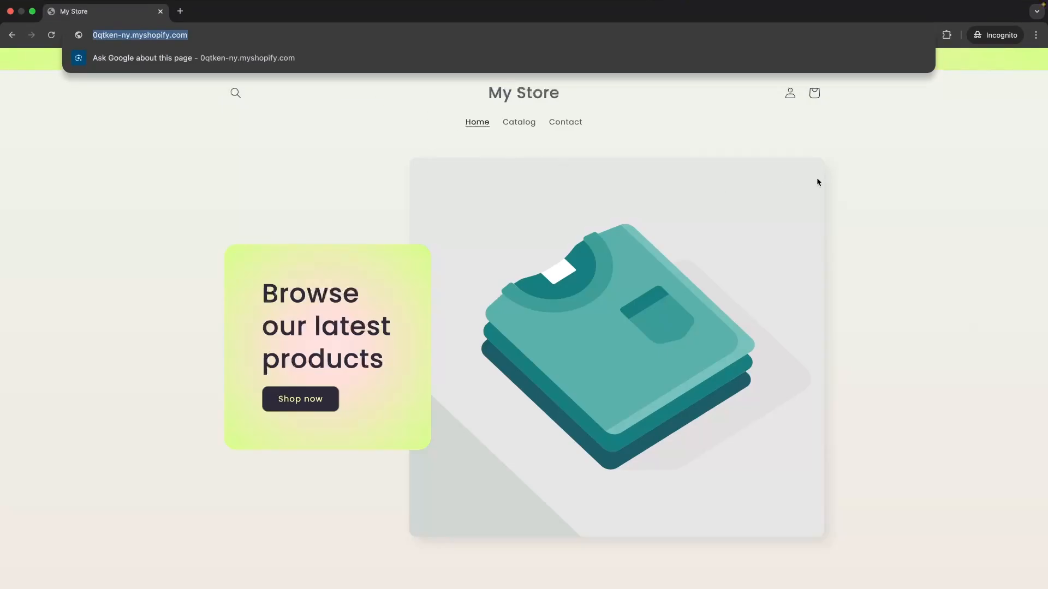
click(836, 172)
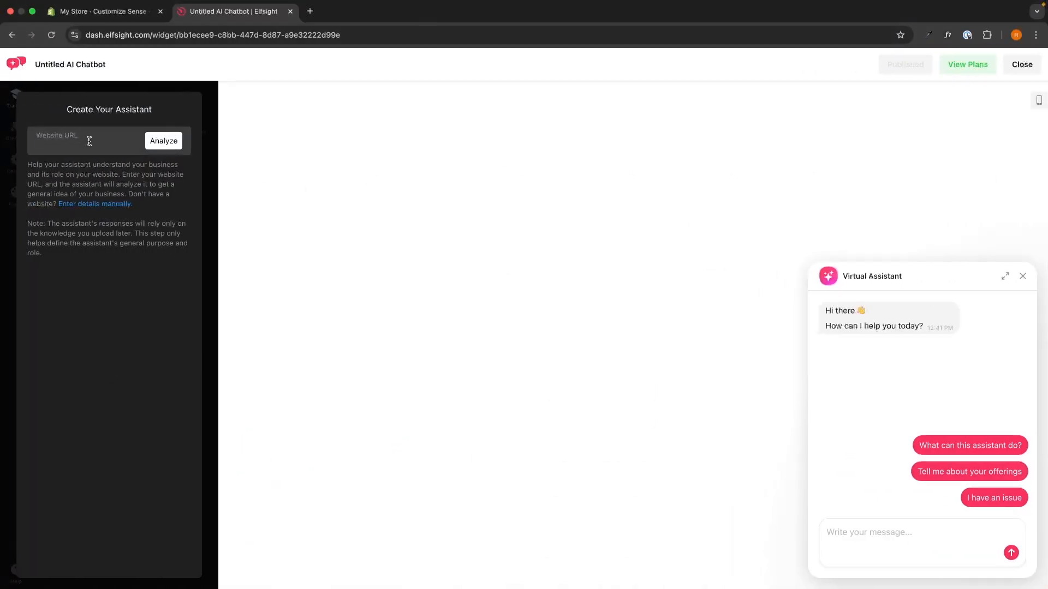
key(super+v)
key(ctrl+Right)
scroll(783, 304, down, 3)
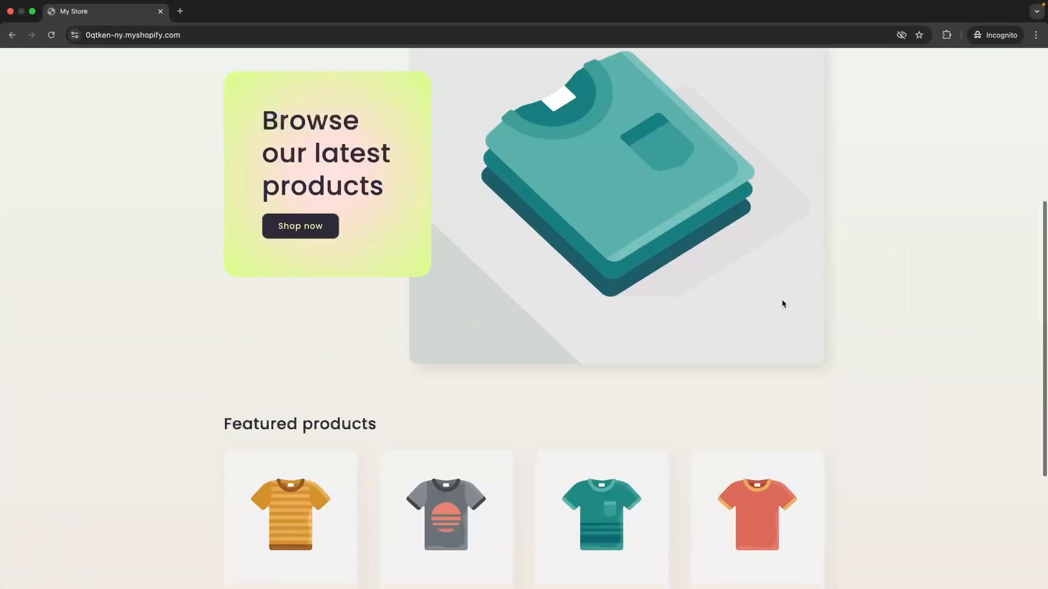
scroll(783, 304, down, 5)
scroll(851, 241, up, 10)
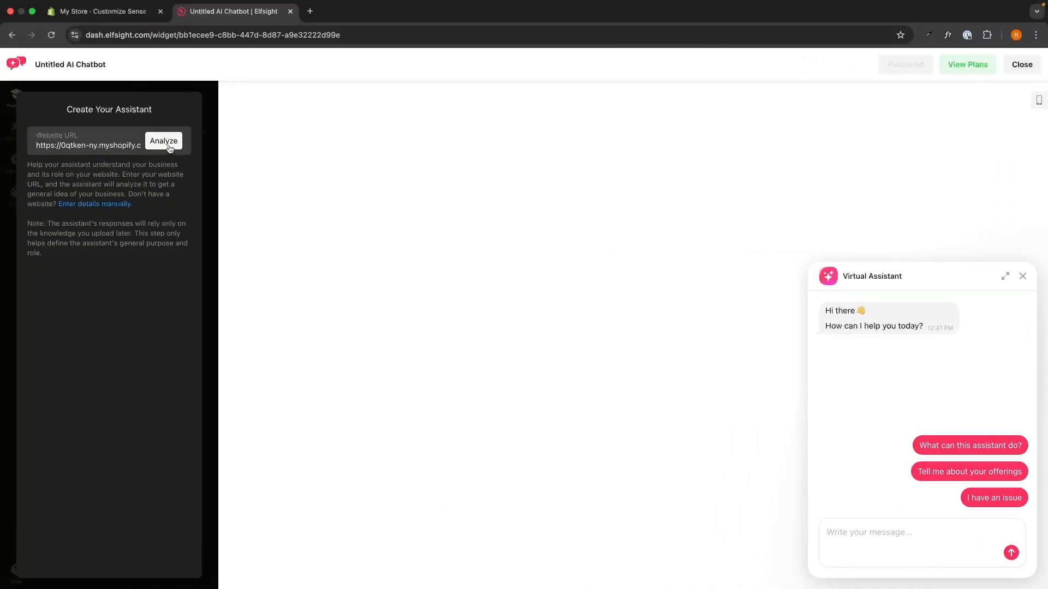
click(164, 142)
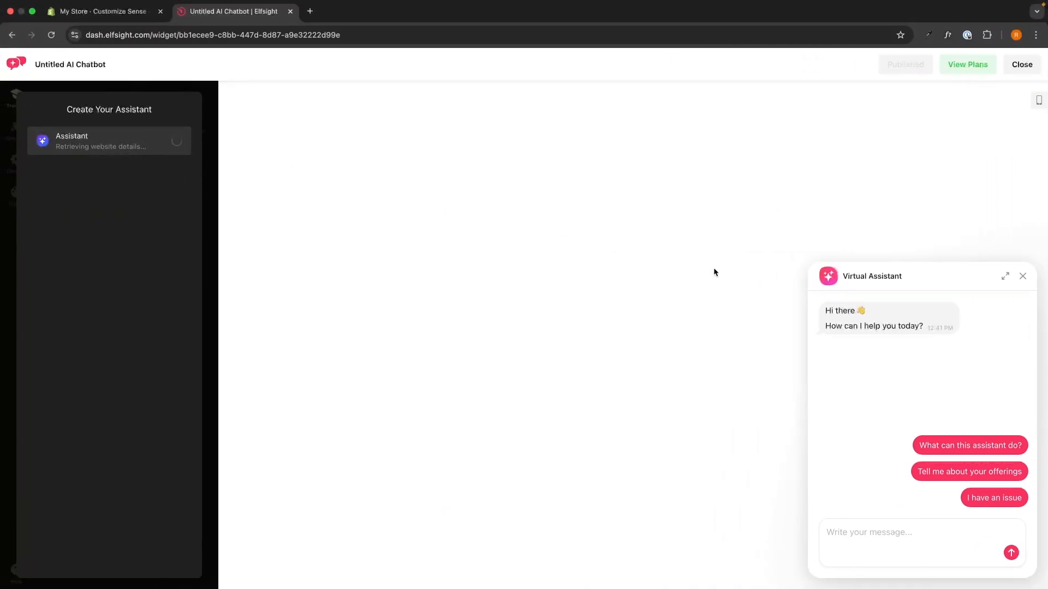
key(ctrl+Right)
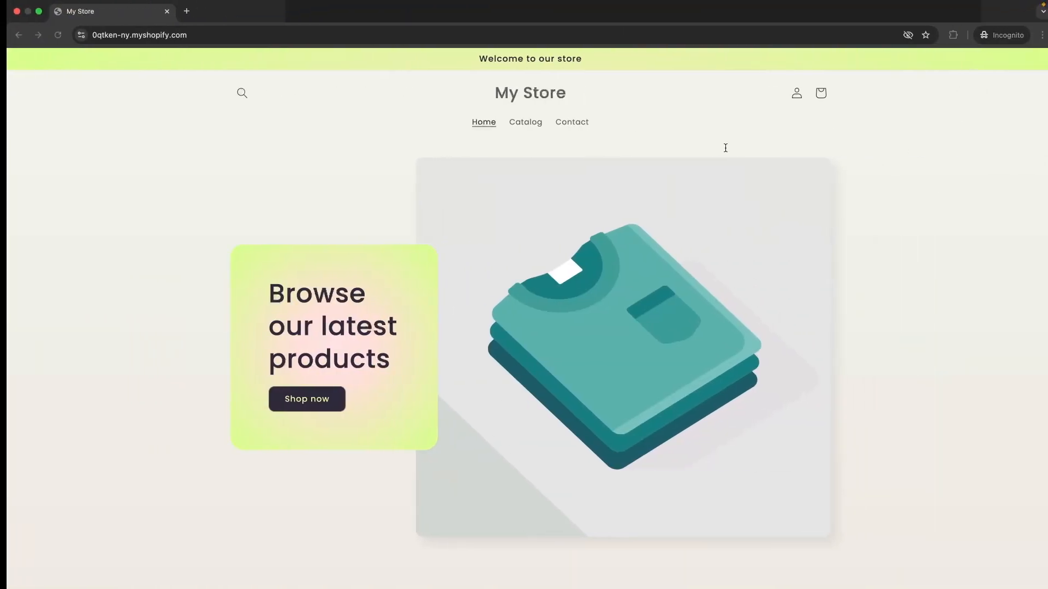
key(ctrl+Left)
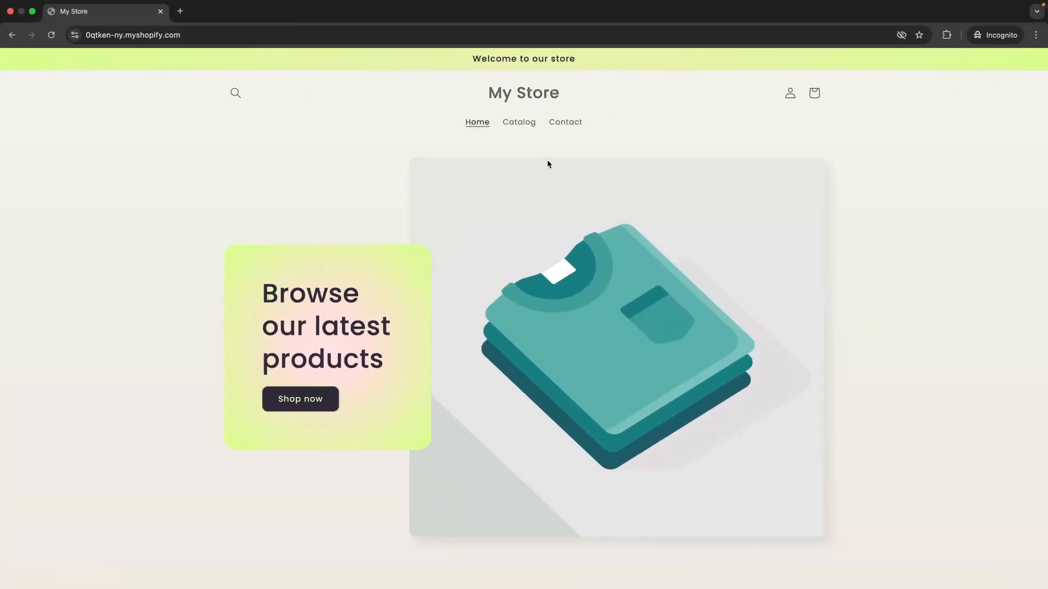
scroll(548, 164, down, 10)
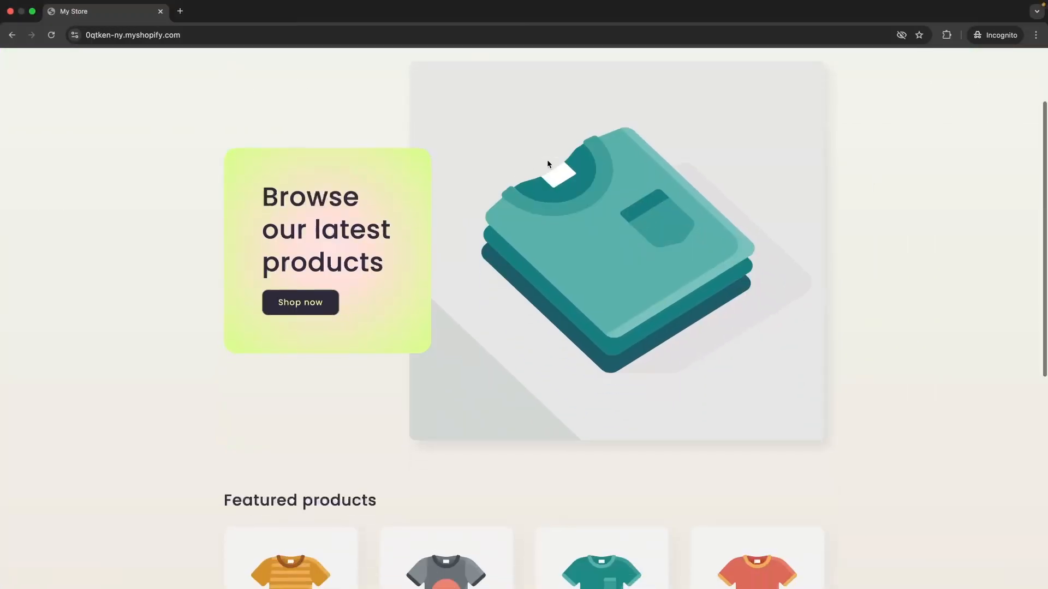
key(ctrl+Left)
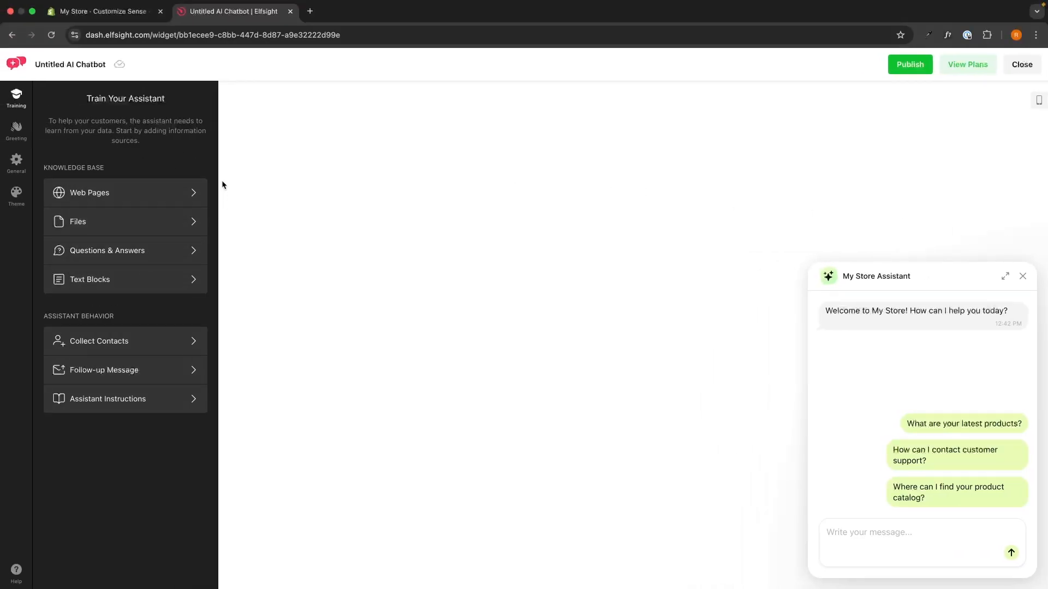
Step: Add the store's catalog page, 0qtken-ny.myshopify.com/collections/all, as a web page in the assistant's knowledge base
click(85, 195)
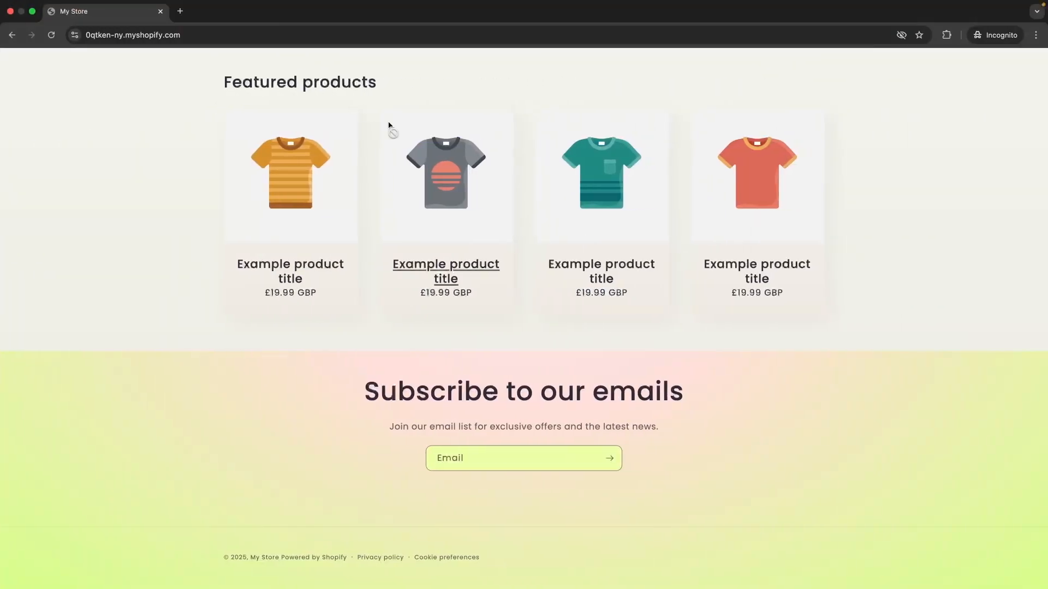
scroll(389, 124, up, 12)
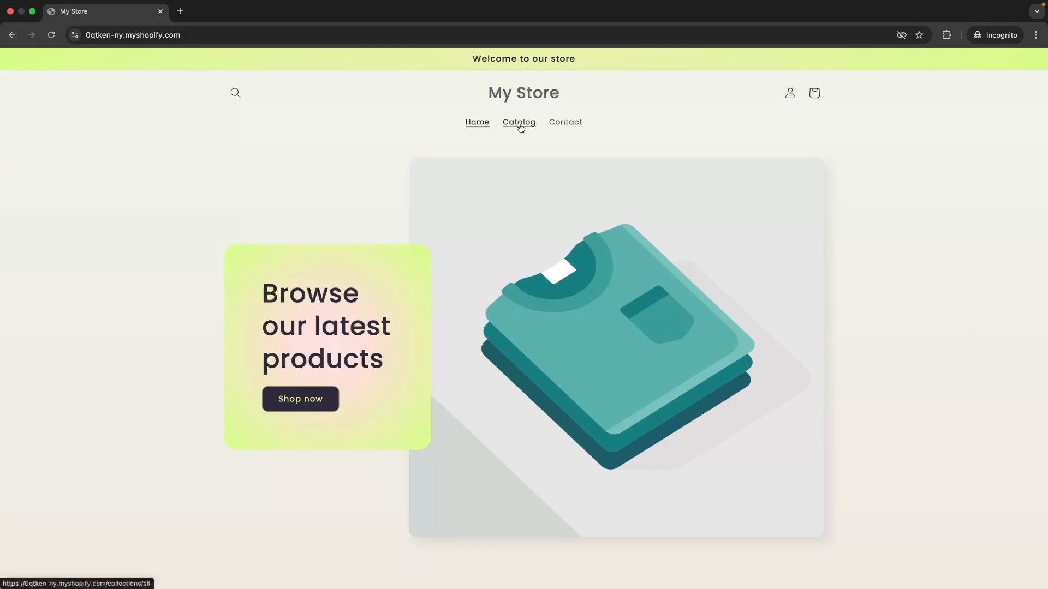
click(519, 122)
key(super+l)
key(super+c)
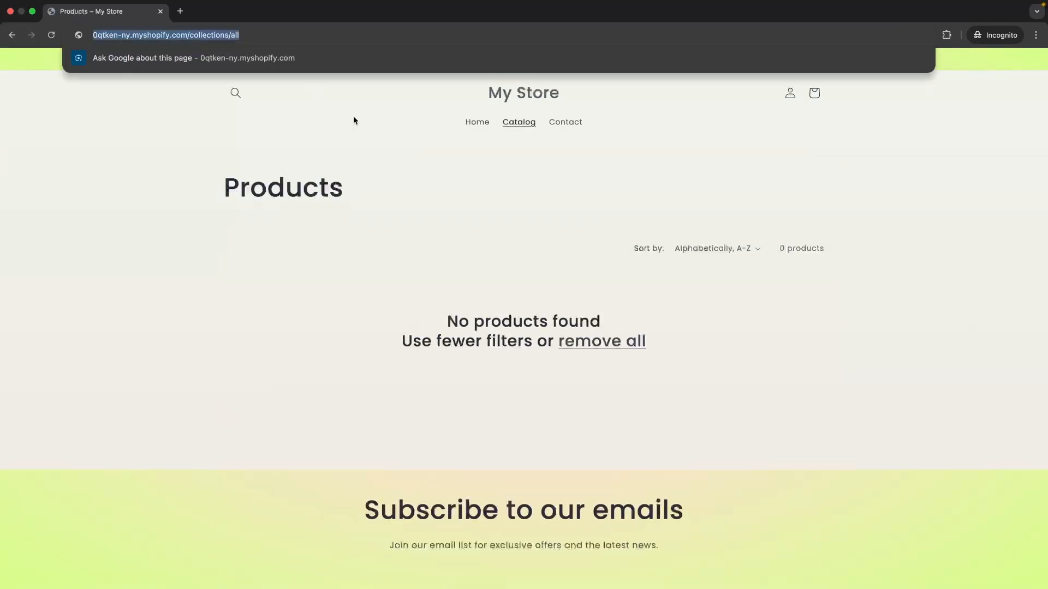
key(ctrl+Left)
click(129, 132)
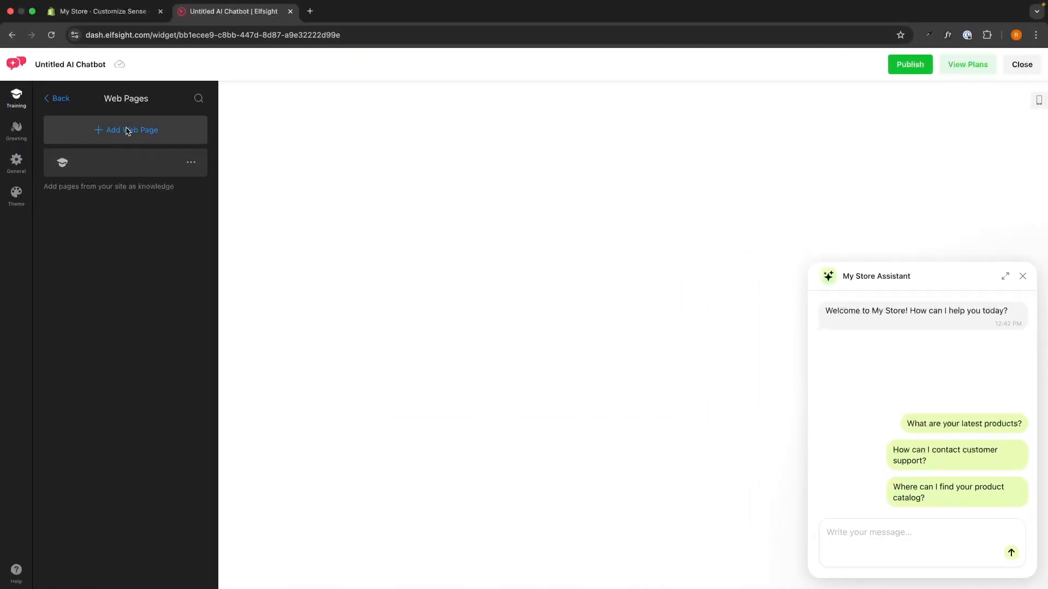
key(super+v)
click(182, 110)
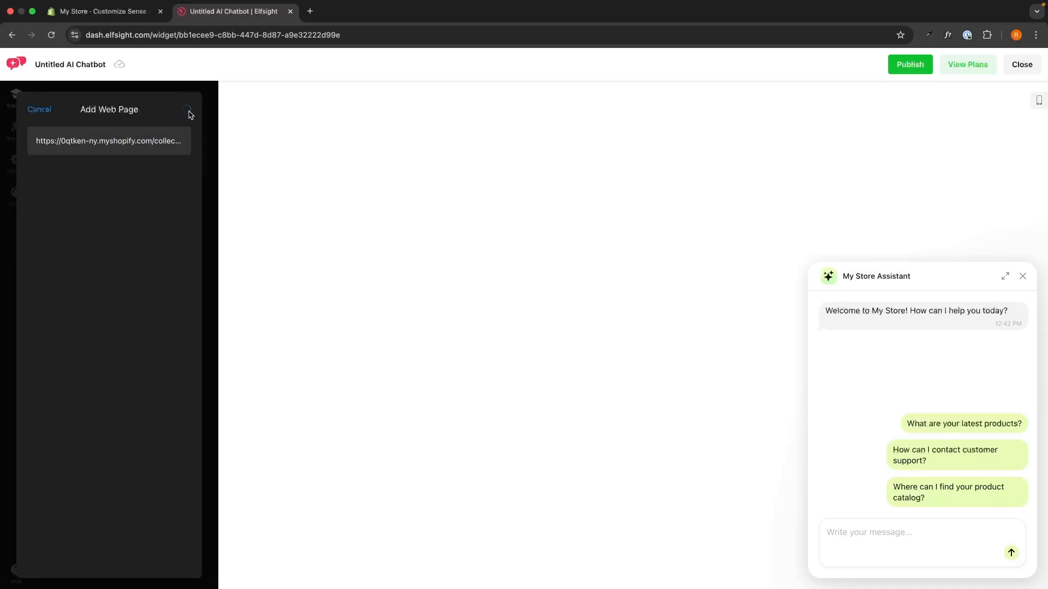
Step: Add the store's contact page, 0qtken-ny.myshopify.com/pages/contact, to the knowledge web pages and return to the training overview
key(ctrl+Right)
click(565, 122)
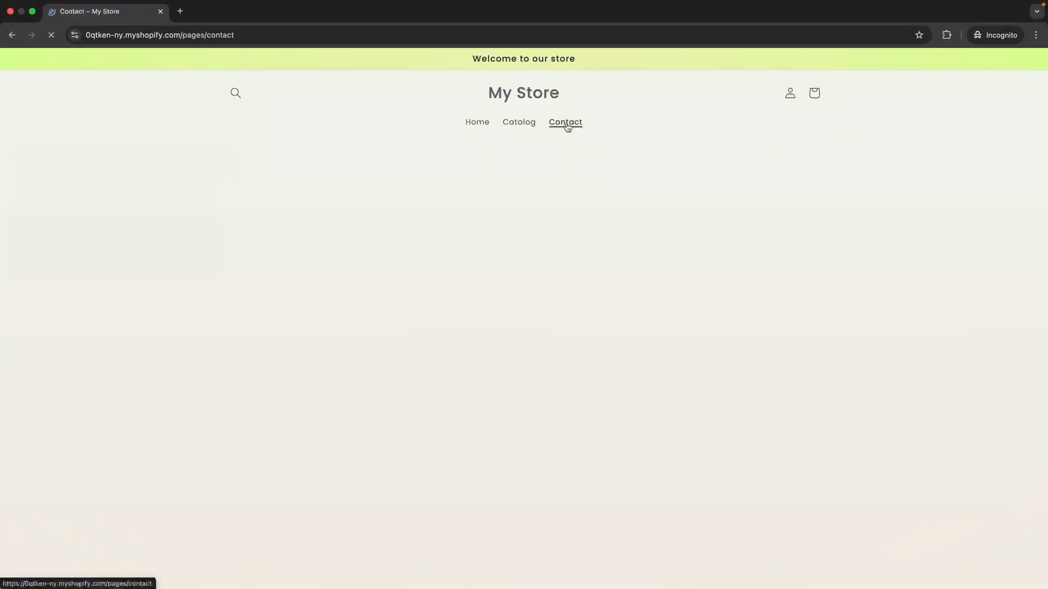
click(206, 34)
key(super+c)
key(ctrl+Left)
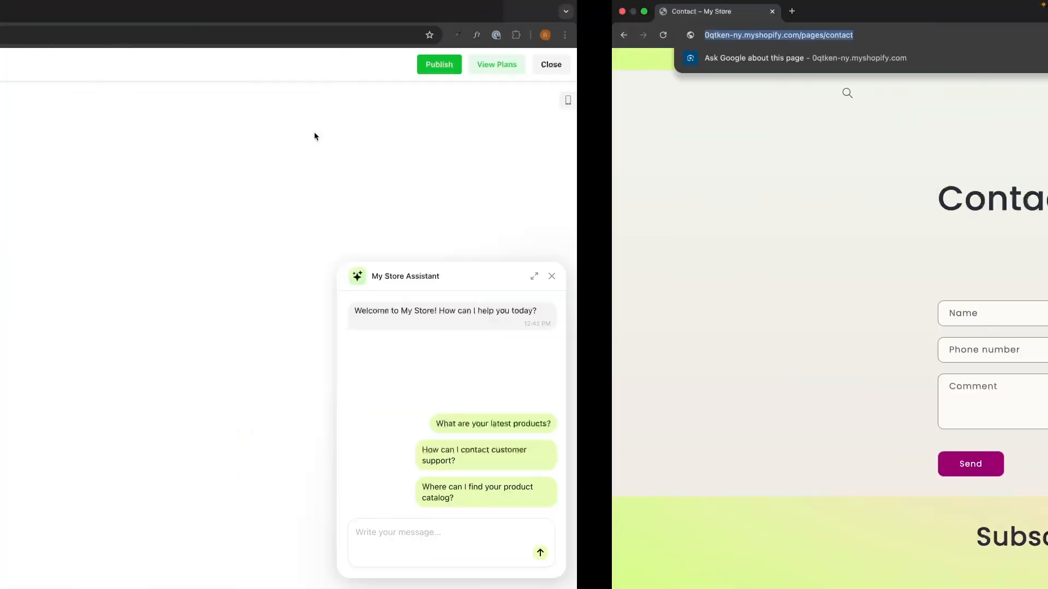
click(159, 130)
key(super+v)
click(186, 107)
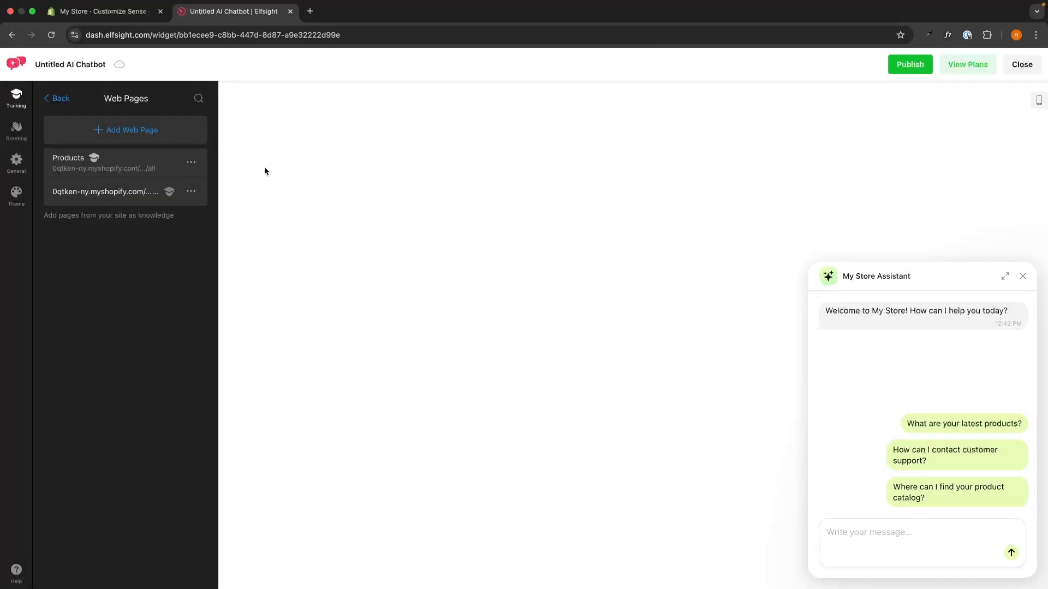
click(56, 99)
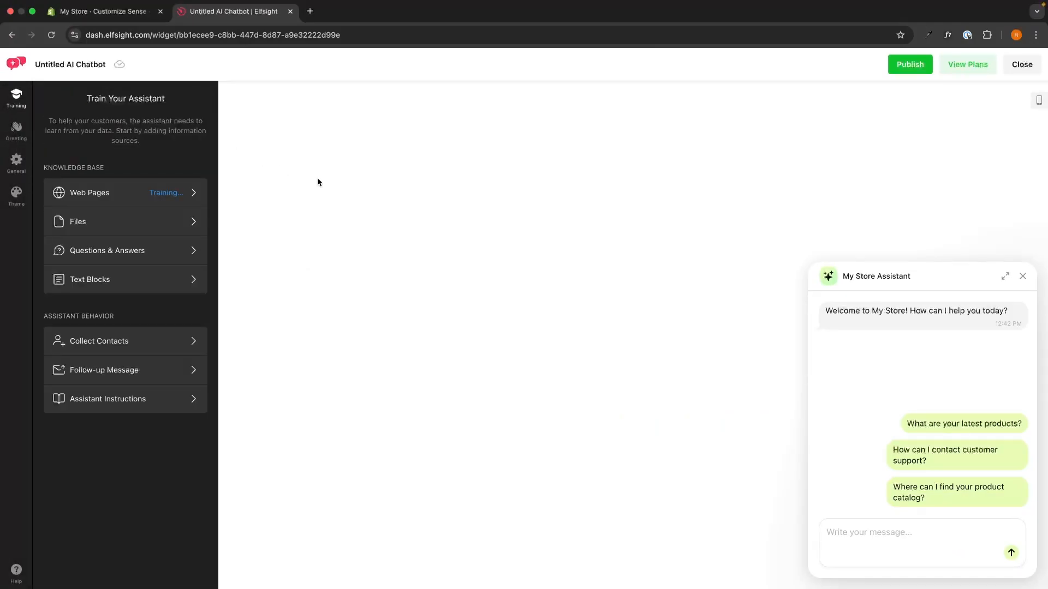
Step: Start a new Q&A entry in the knowledge base with the question "what are your shipping times?"
click(121, 224)
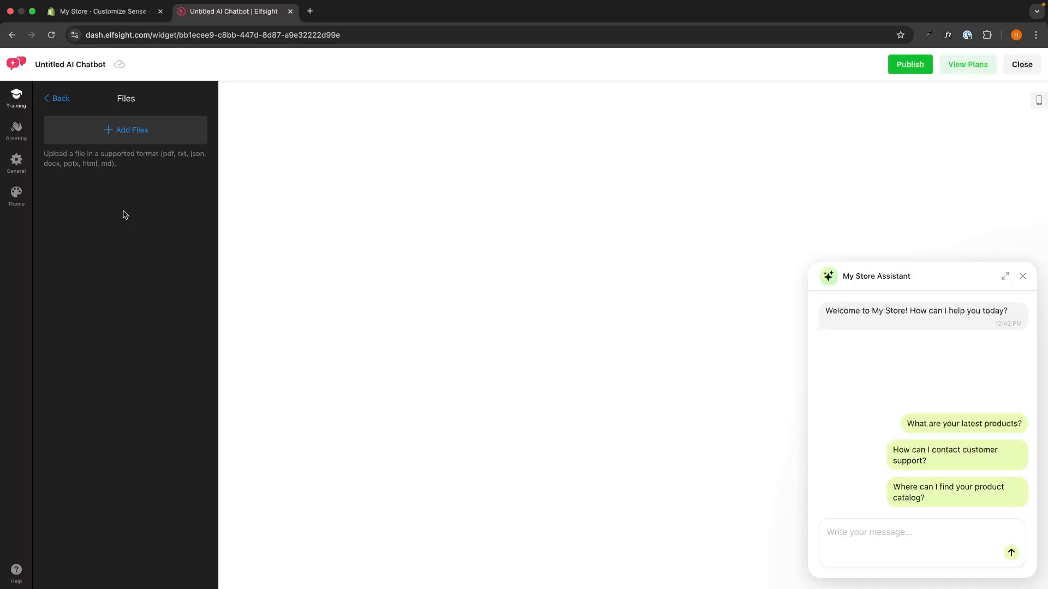
click(58, 98)
click(74, 252)
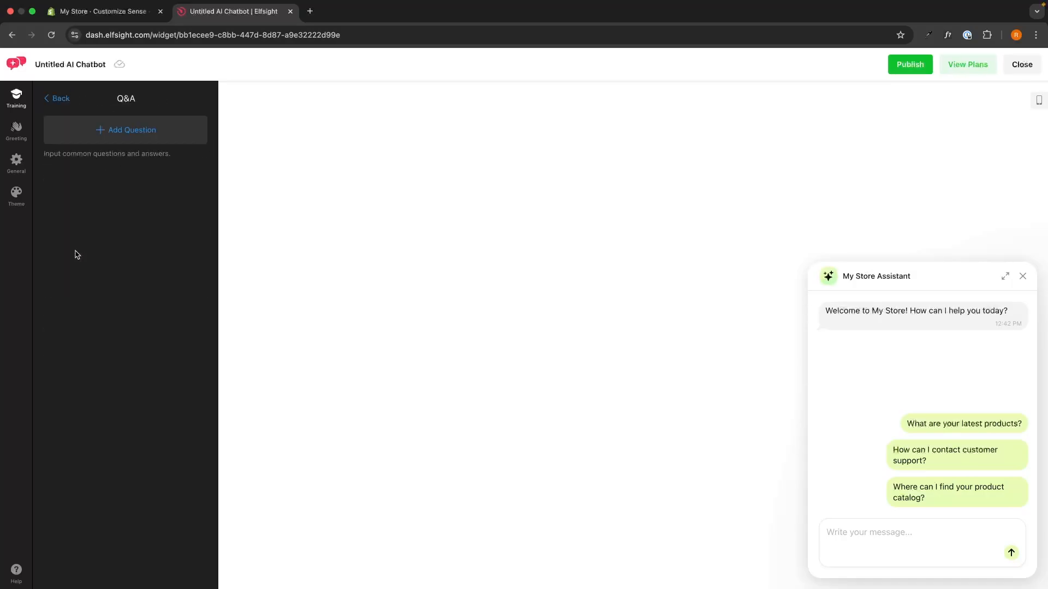
click(147, 133)
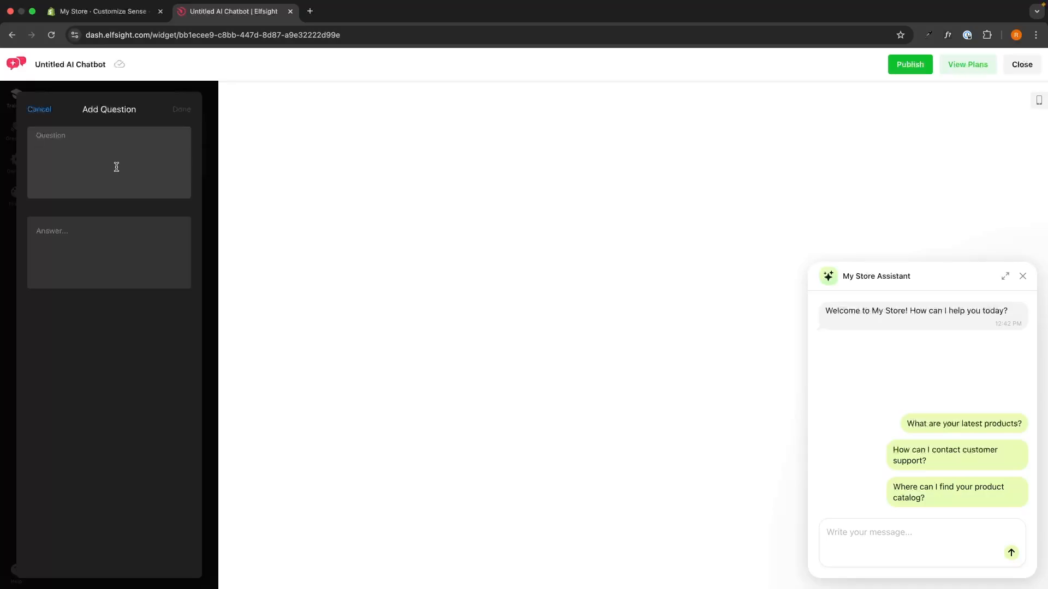
text(what are your shipping times?)
Step: Answer the shipping question with "3-5 days in the usa" and "10 days internationally", save the entry and return to the training overview
click(106, 225)
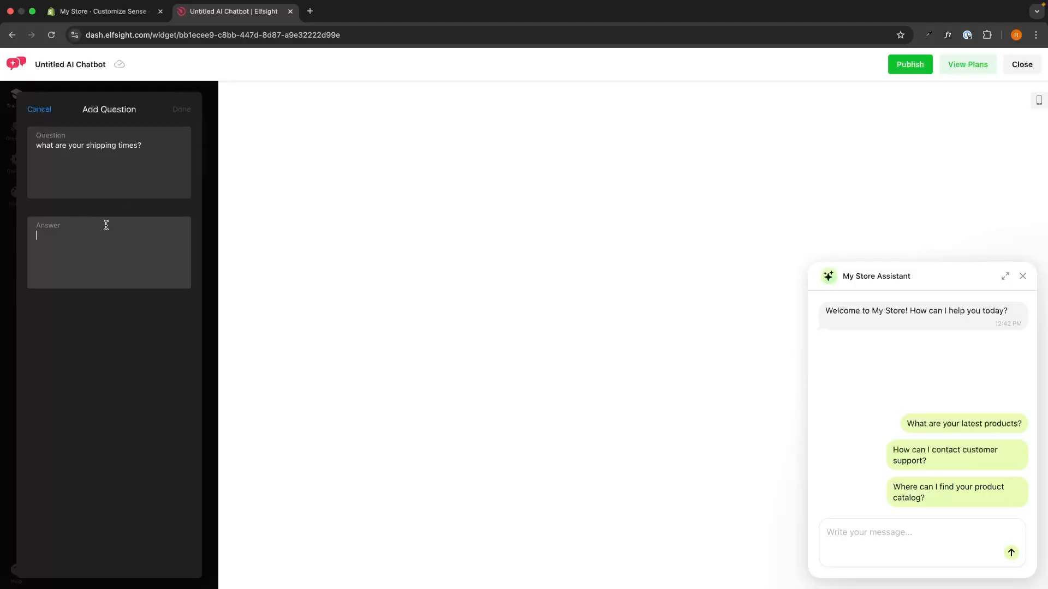
text(3-5 days in the usa)
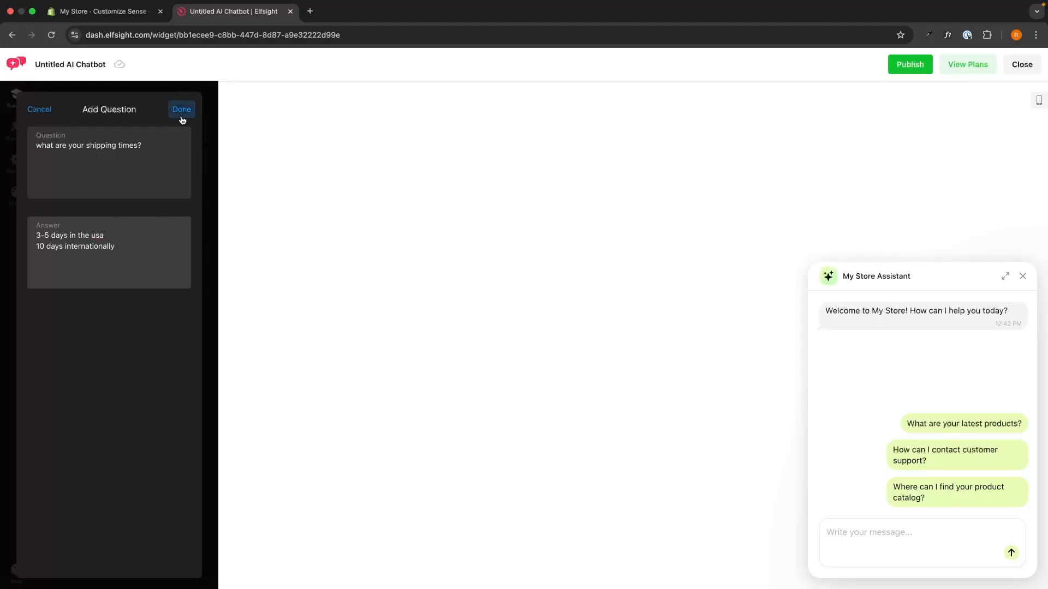
drag(123, 248, 0, 216)
click(141, 257)
key(super+a)
click(139, 252)
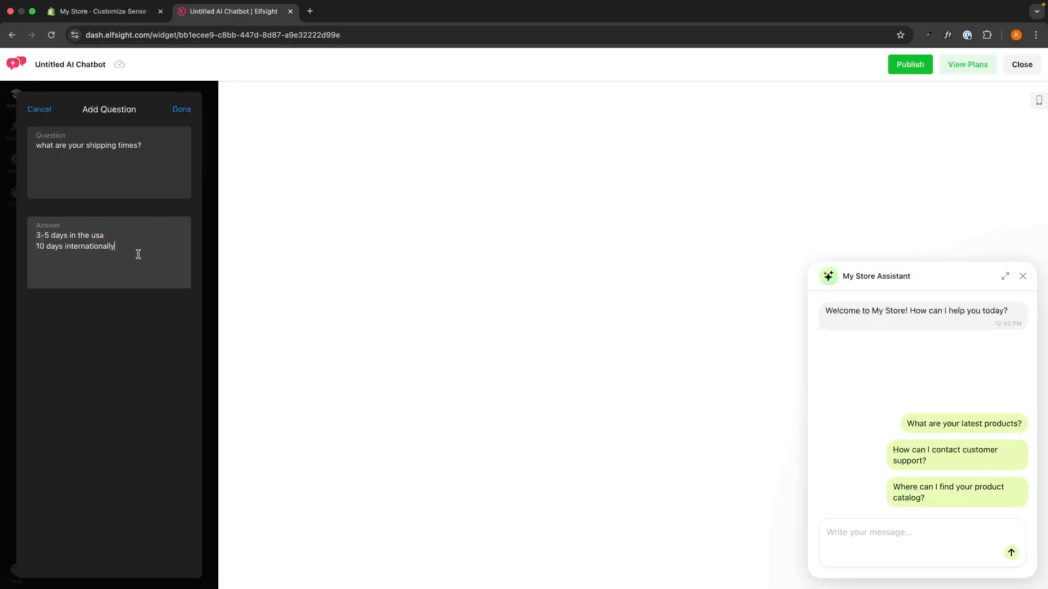
click(182, 109)
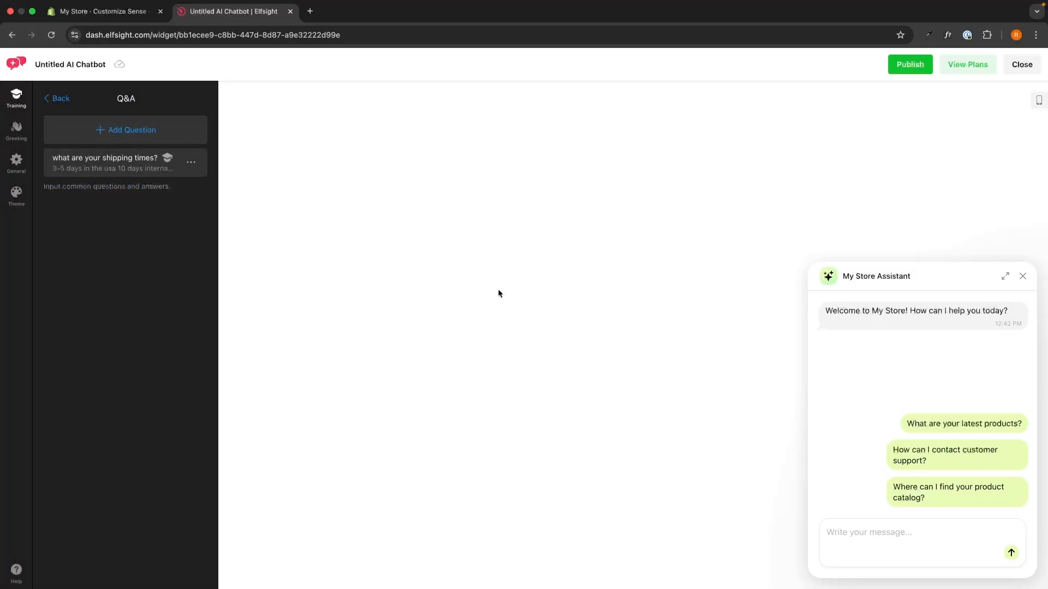
click(58, 98)
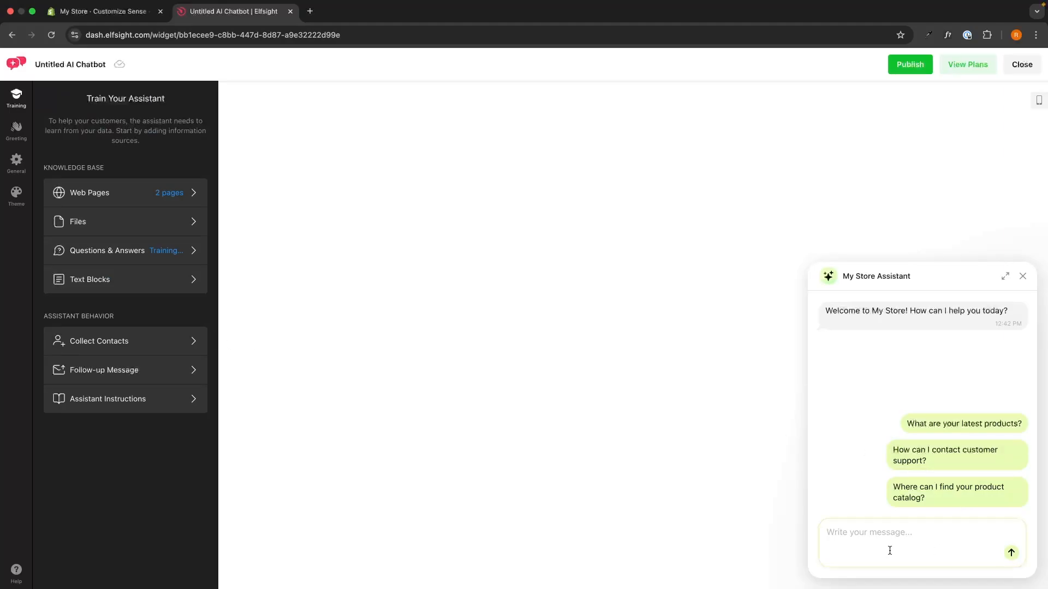
Step: Test the assistant in the chat preview by asking "what are your shipping times?" and read its reply
text(what are you r shipping times?)
key(Return)
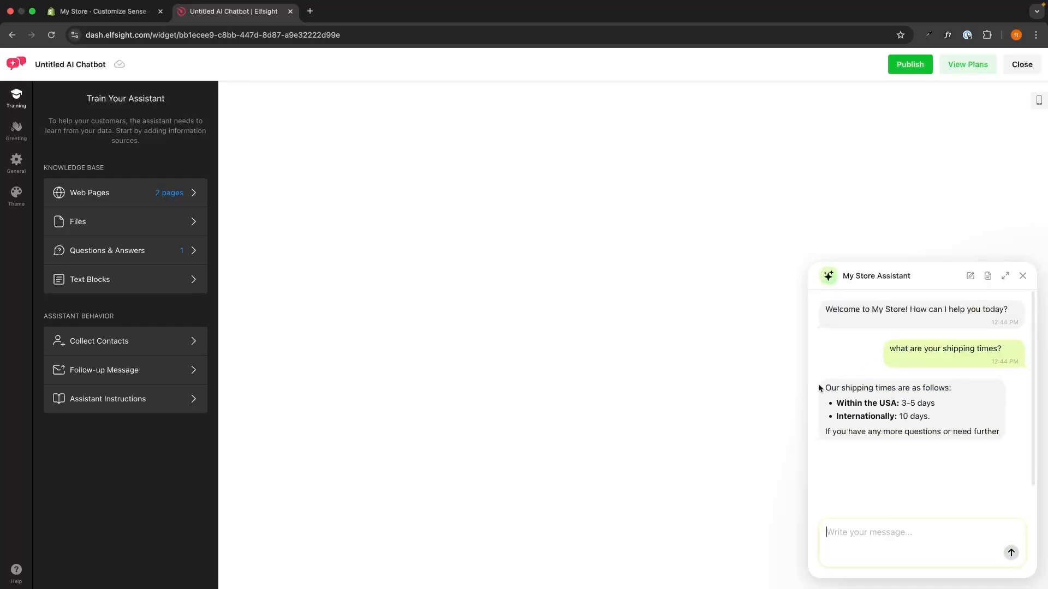
drag(819, 386, 919, 403)
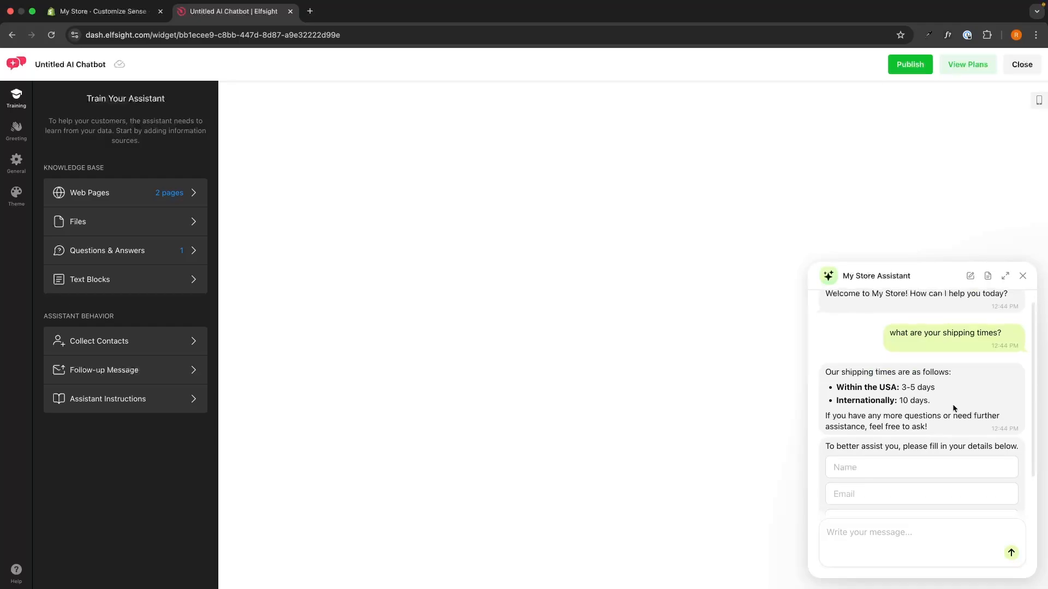
Step: Review the saved Q&A entry and the empty text block form without adding a text block, and return to the training overview
click(179, 254)
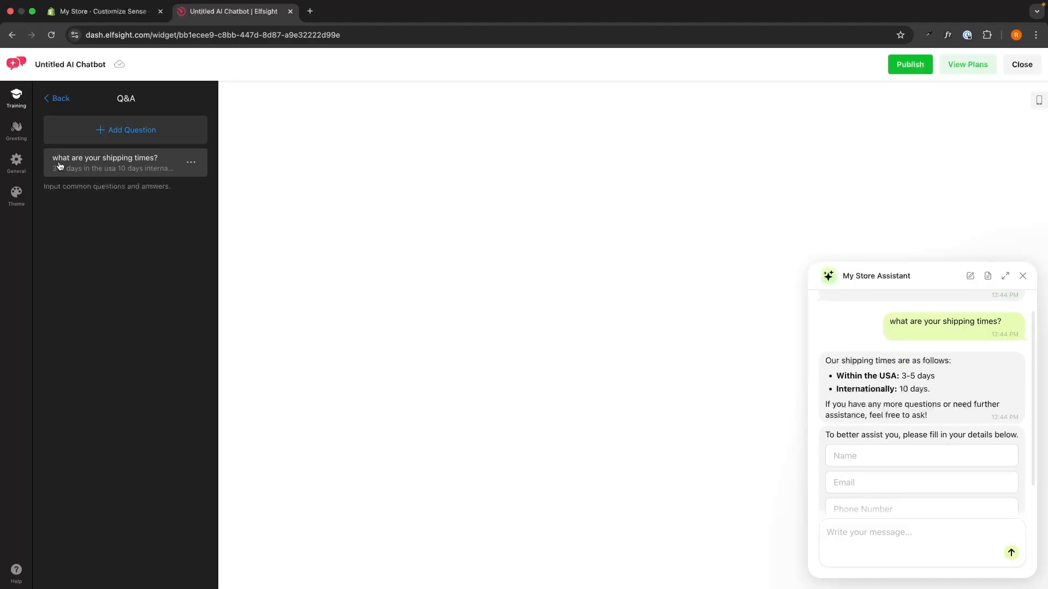
click(57, 98)
click(134, 279)
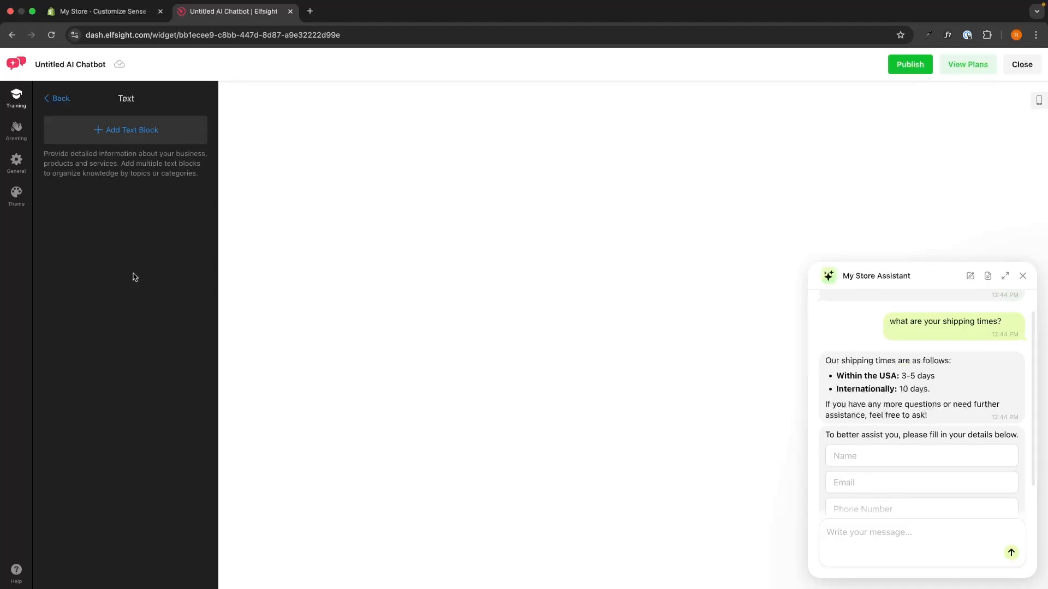
click(136, 141)
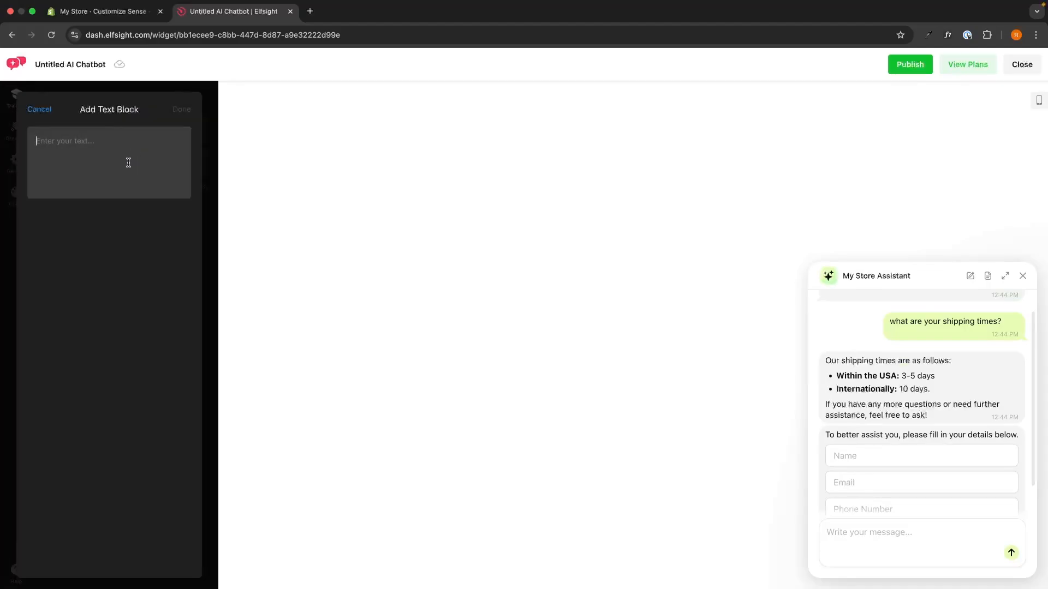
click(39, 109)
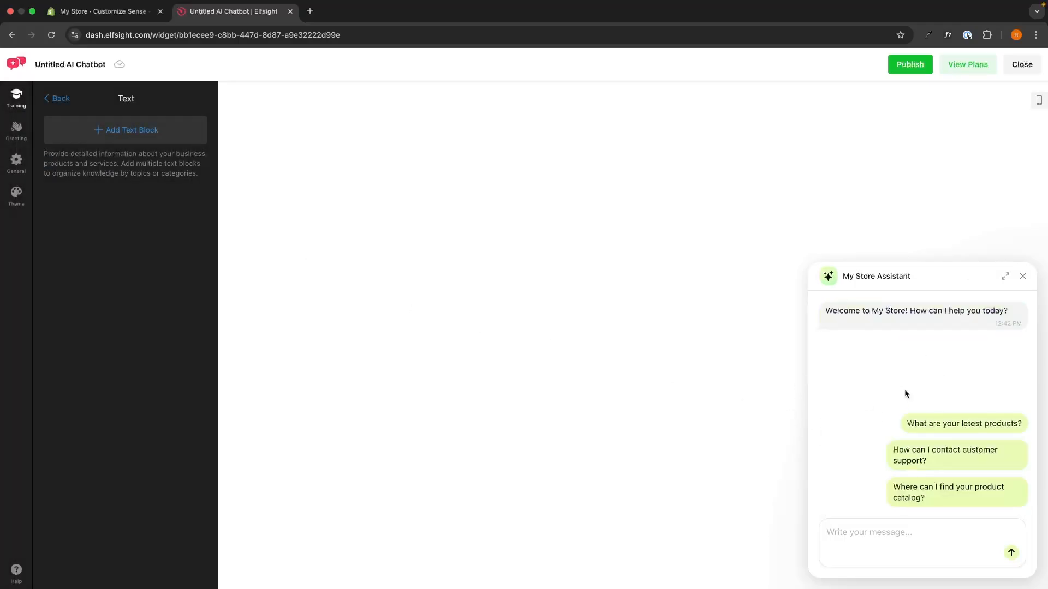
click(64, 99)
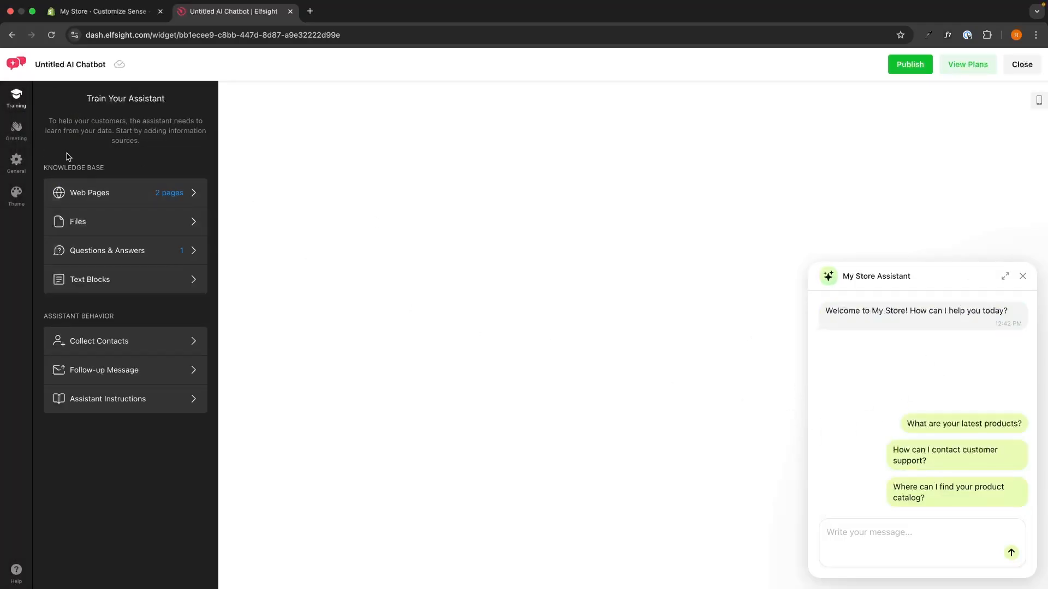
Step: Open the Collect Contacts settings and examine the options for when the contact form appears
drag(37, 315, 123, 320)
click(124, 319)
click(93, 343)
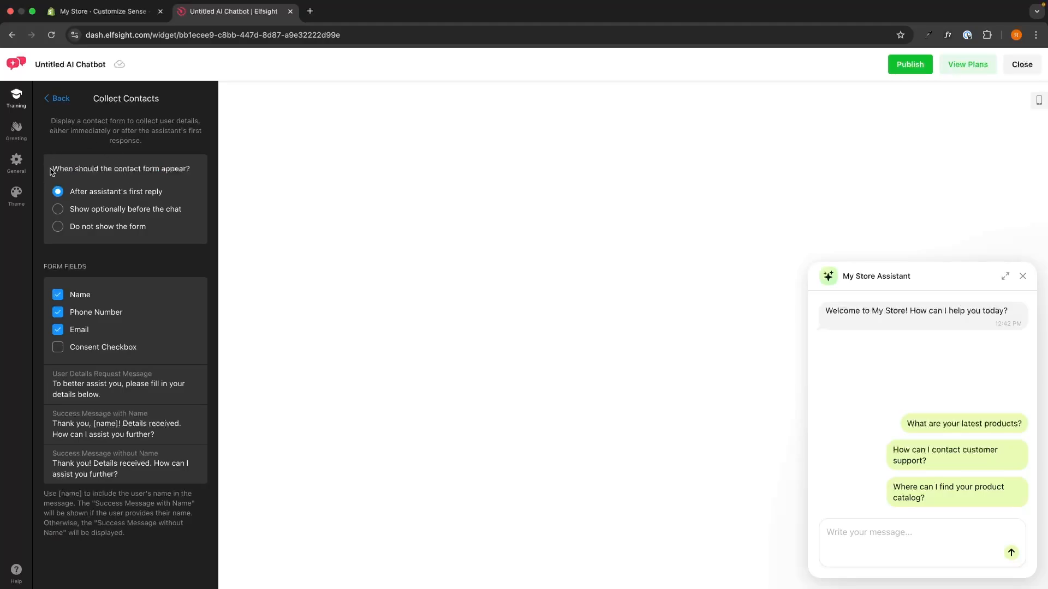
drag(51, 169, 214, 178)
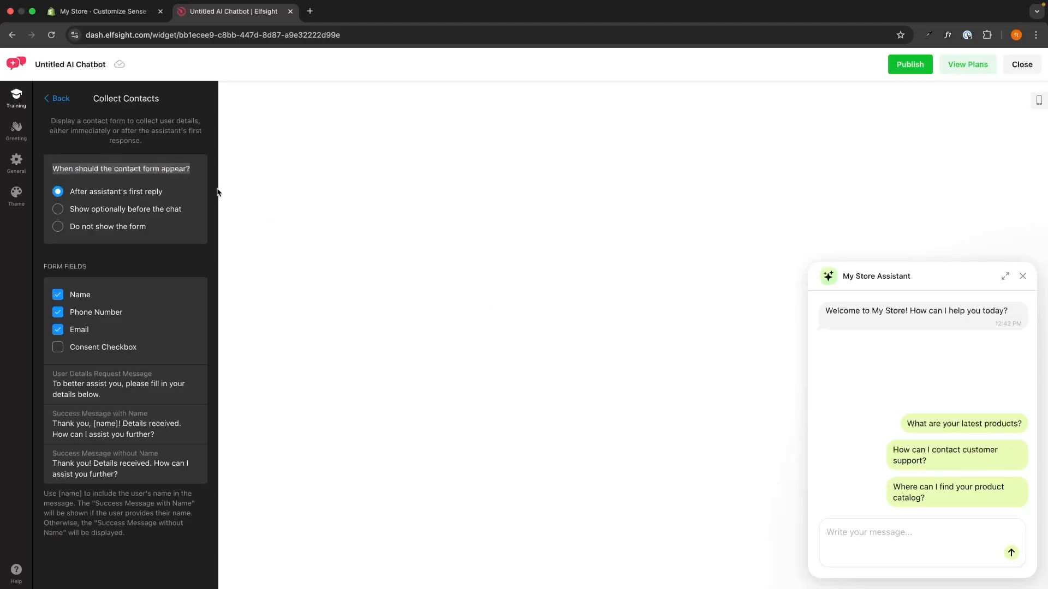
click(104, 192)
drag(72, 197, 168, 195)
click(168, 196)
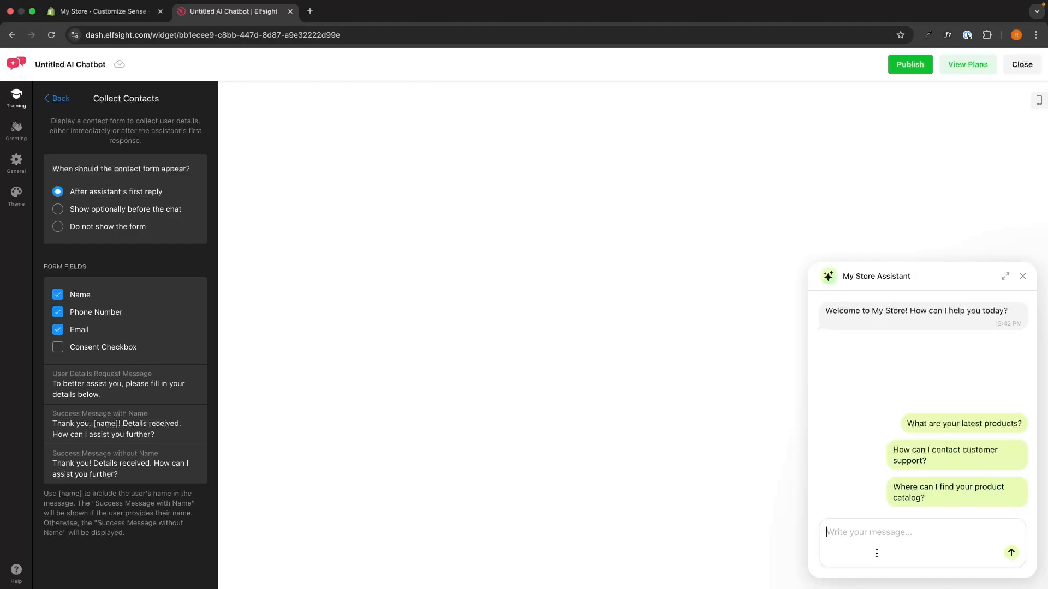
Step: Try the product catalog quick reply in the chat preview, compare the contact form timing options, and return to the training overview
click(965, 490)
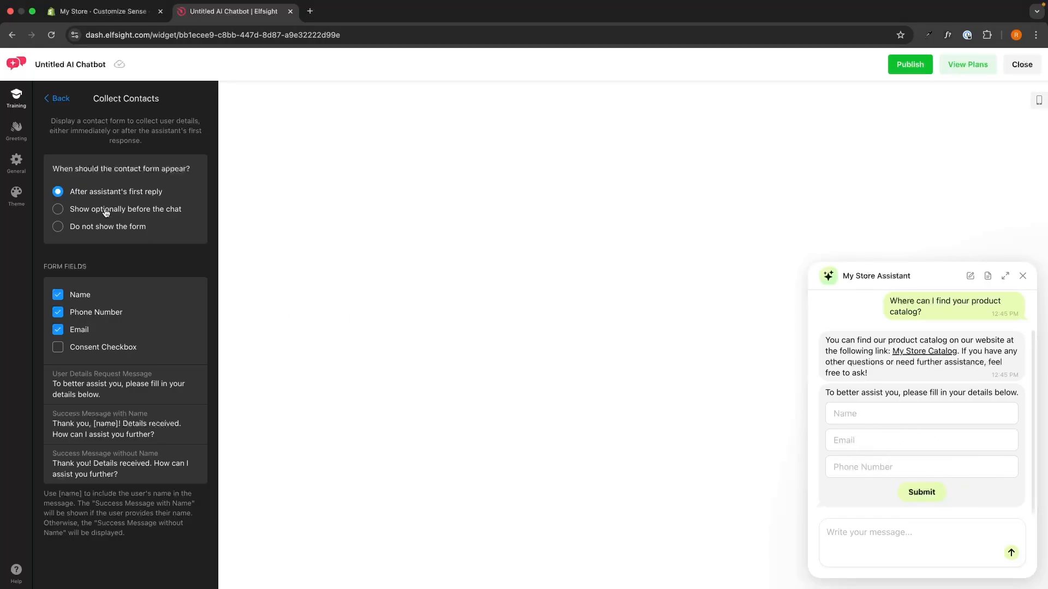
drag(69, 194, 207, 194)
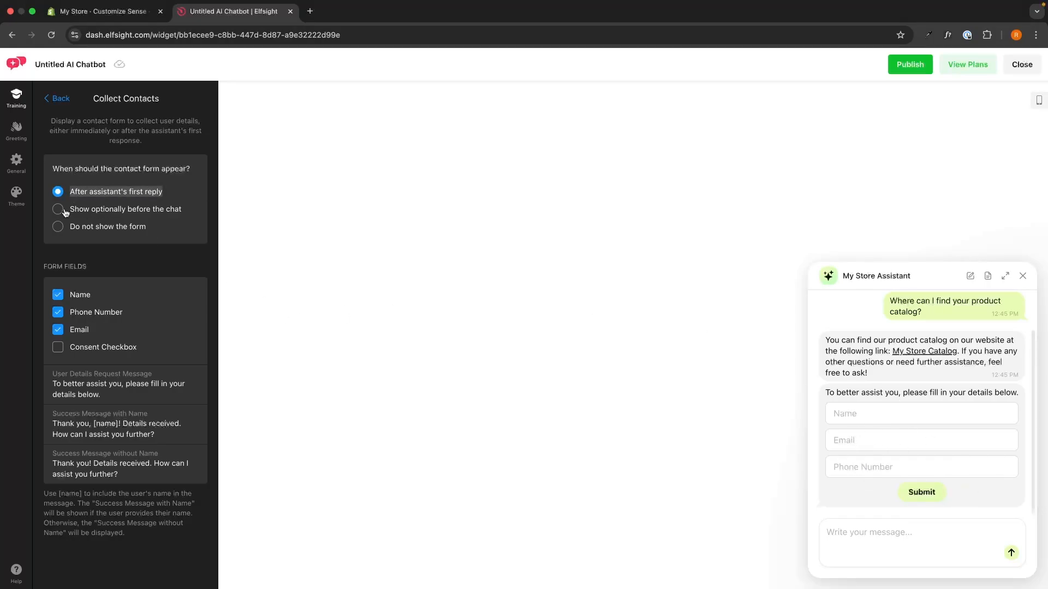
drag(69, 211, 200, 208)
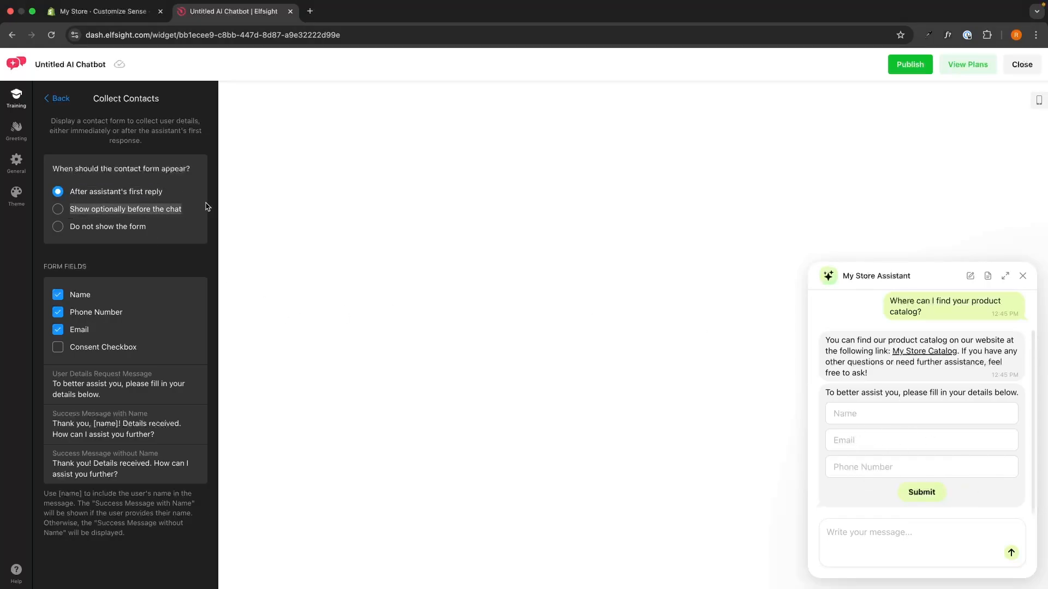
click(129, 244)
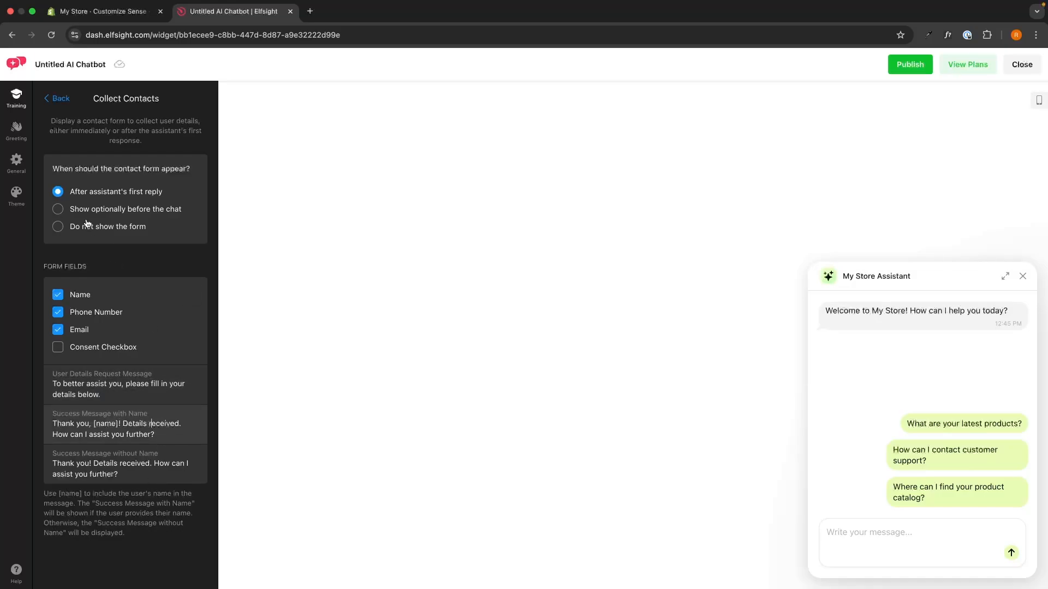
click(57, 99)
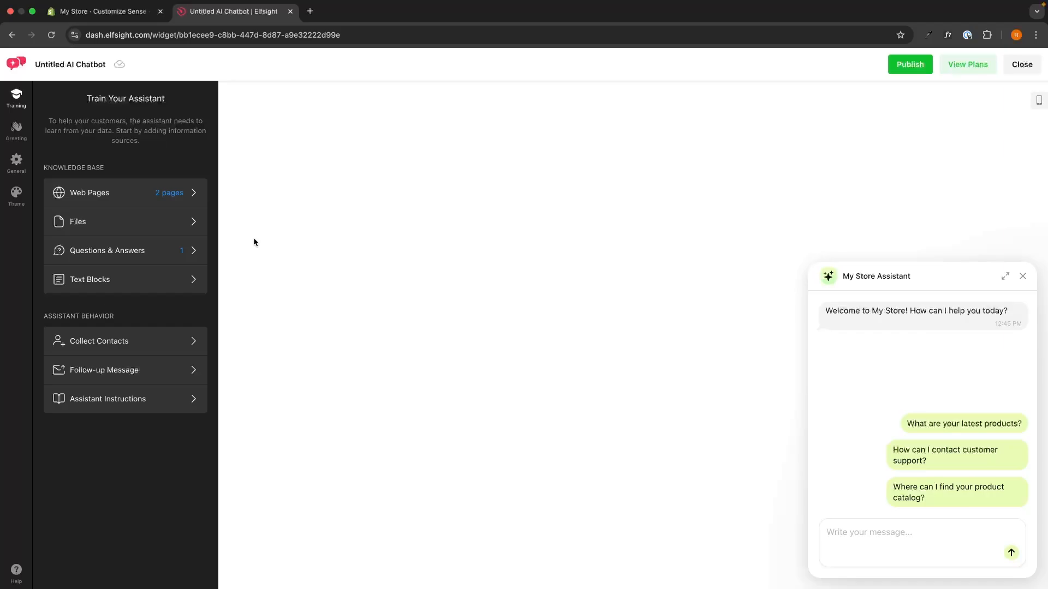
Step: Review the assistant's follow-up message settings and its assistant instructions, returning to the training overview
click(148, 382)
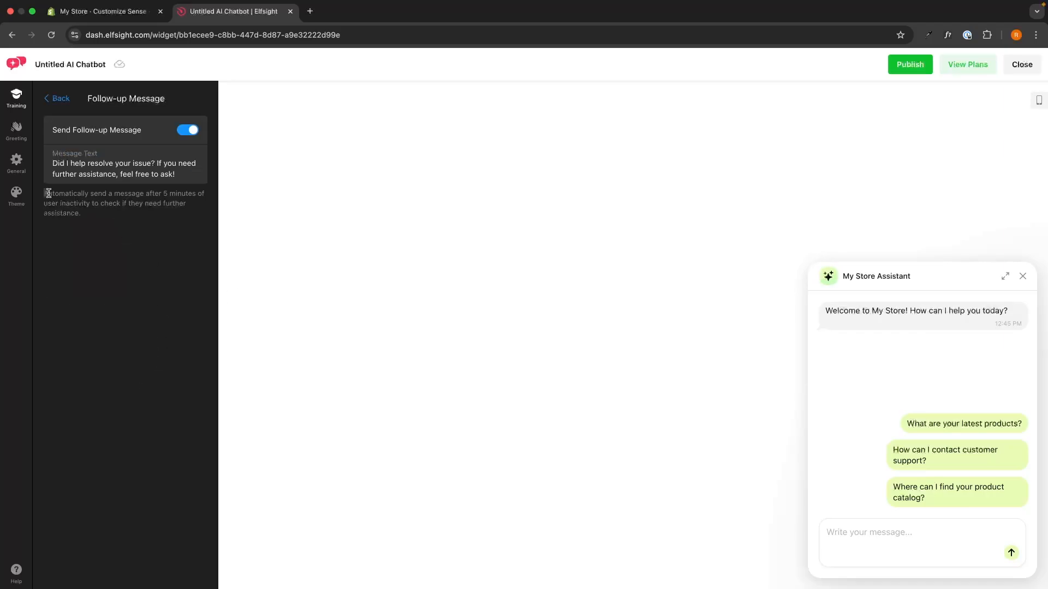
drag(49, 193, 102, 219)
click(105, 218)
click(61, 98)
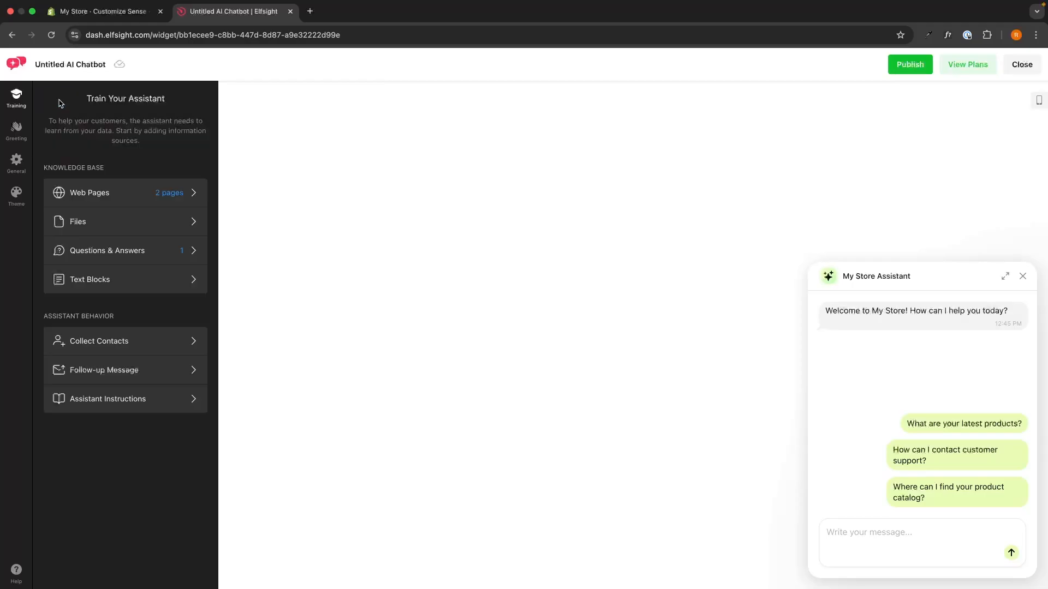
click(141, 399)
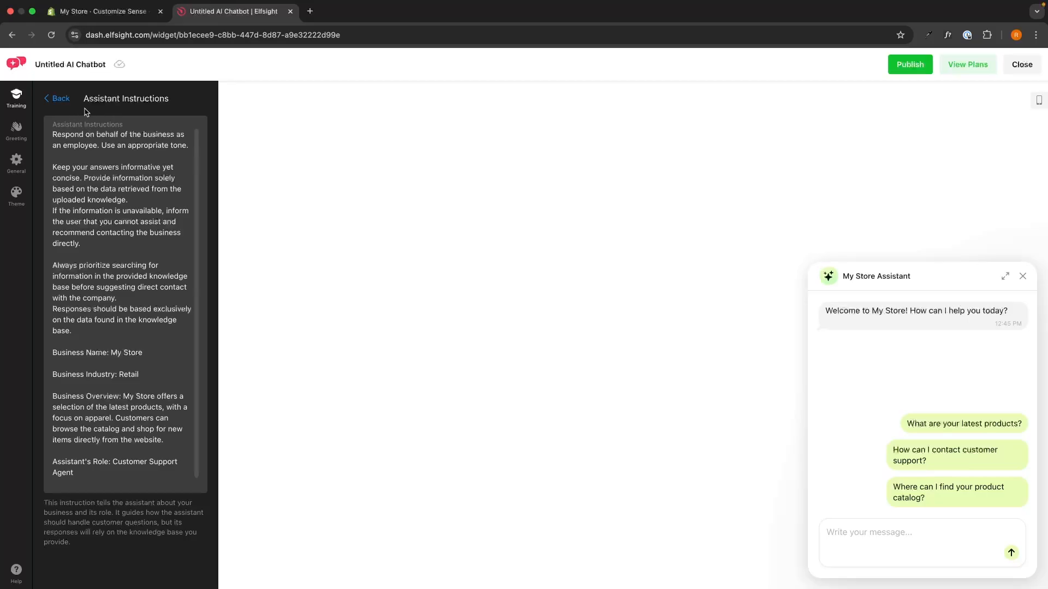
click(65, 99)
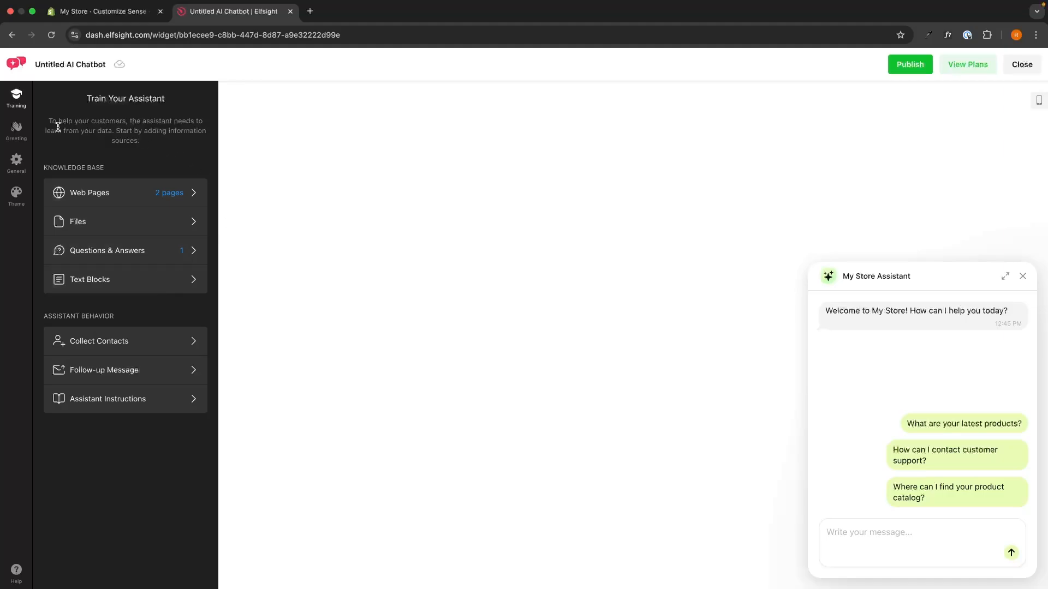
Step: Review the greeting settings and try the "How can I contact customer support?" quick reply in the chat preview
click(17, 130)
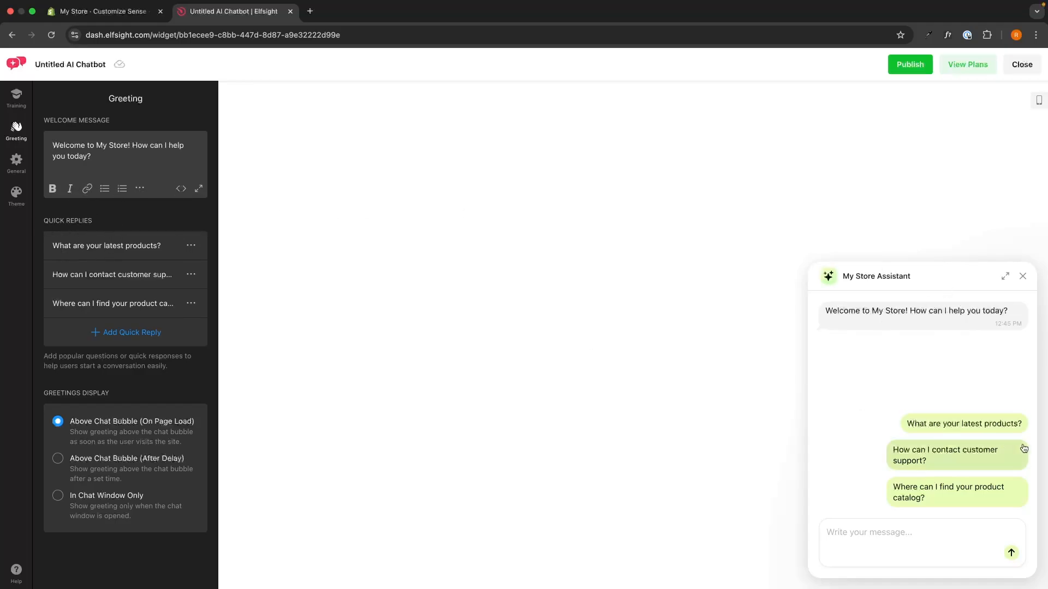
click(952, 456)
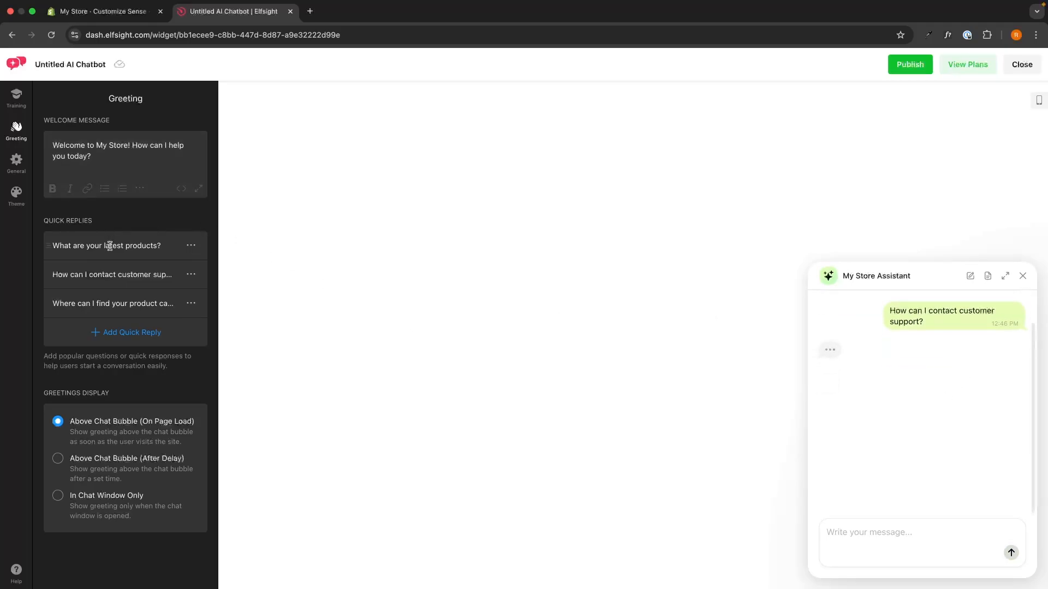
drag(160, 242, 120, 242)
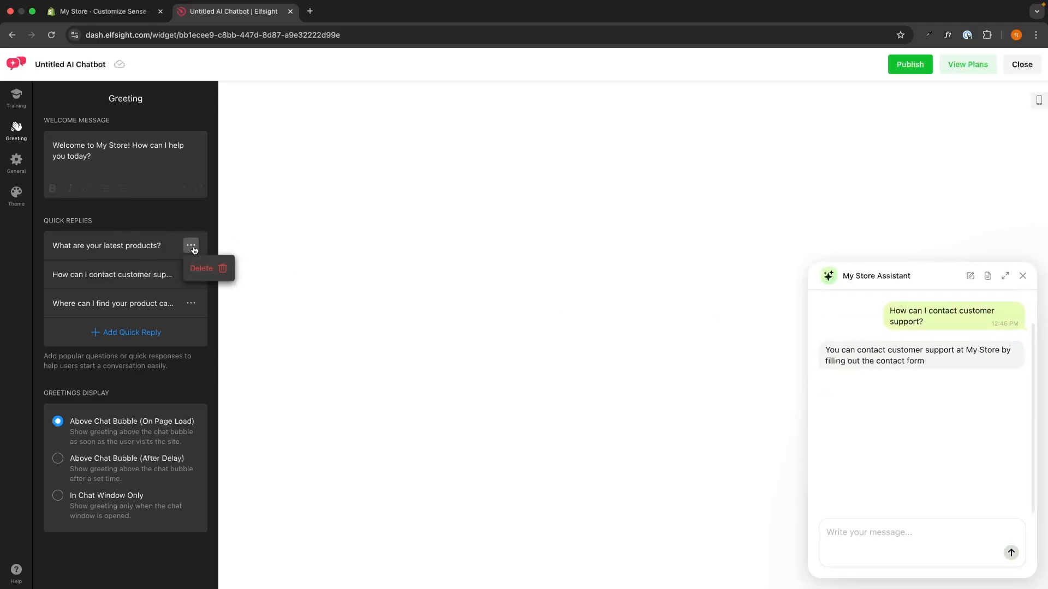
click(138, 334)
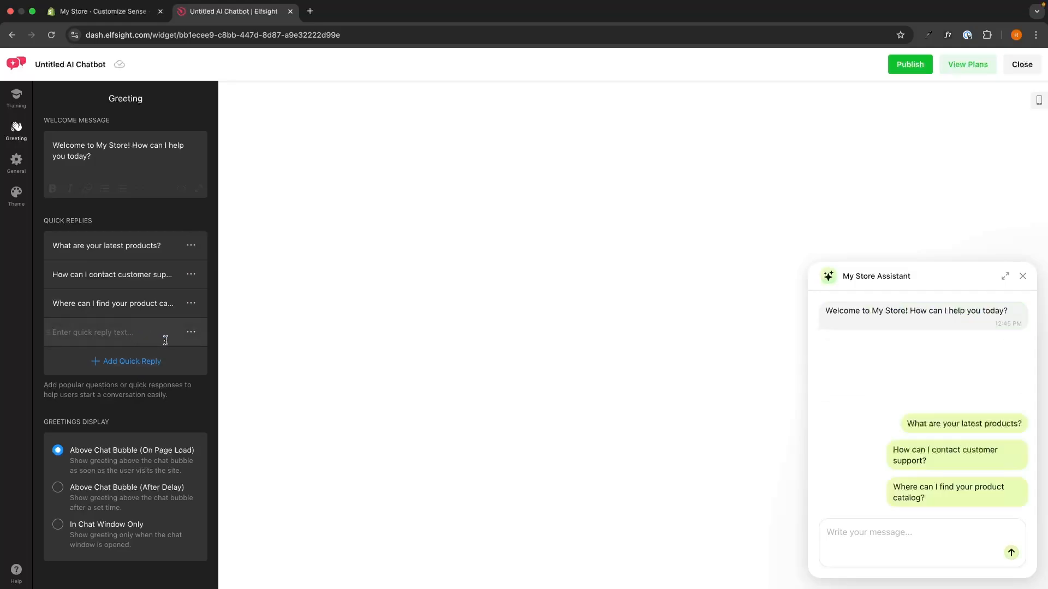
click(190, 332)
click(213, 365)
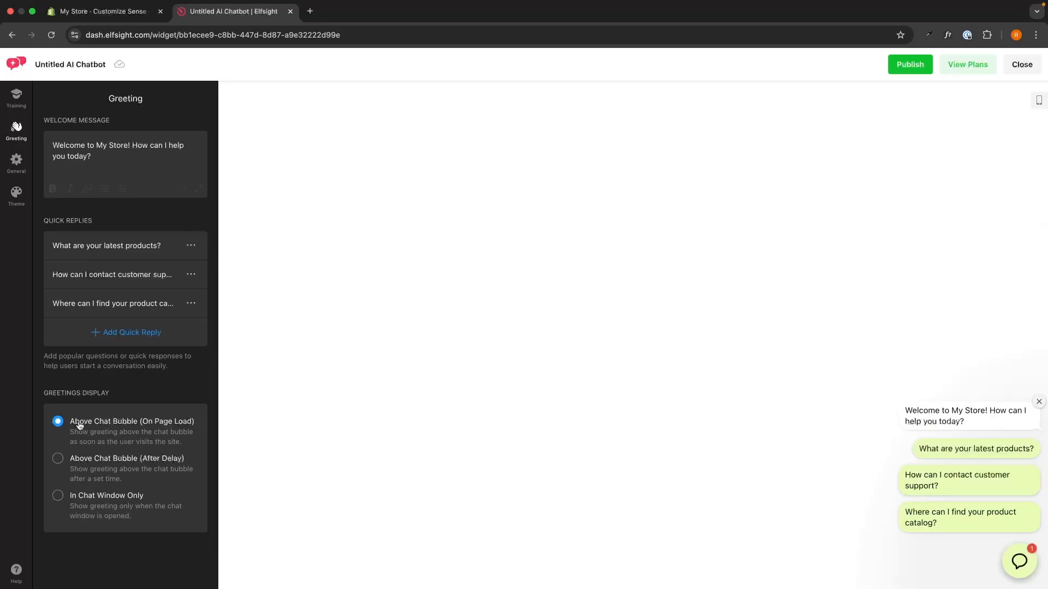
Step: Try the delayed greeting display above the chat bubble, and set the greetings display to In Chat Window Only
click(104, 458)
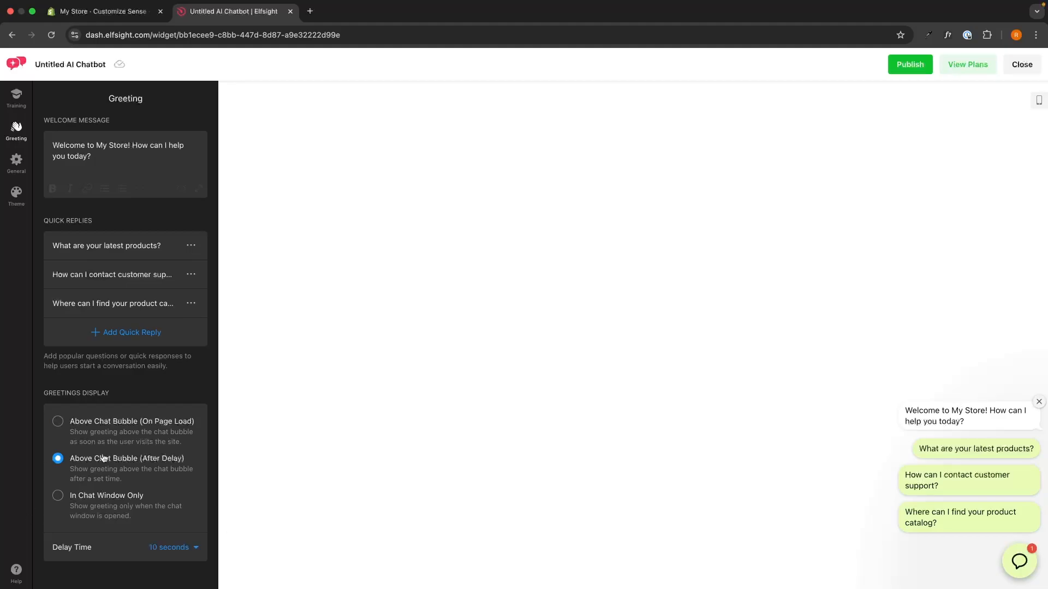
click(116, 510)
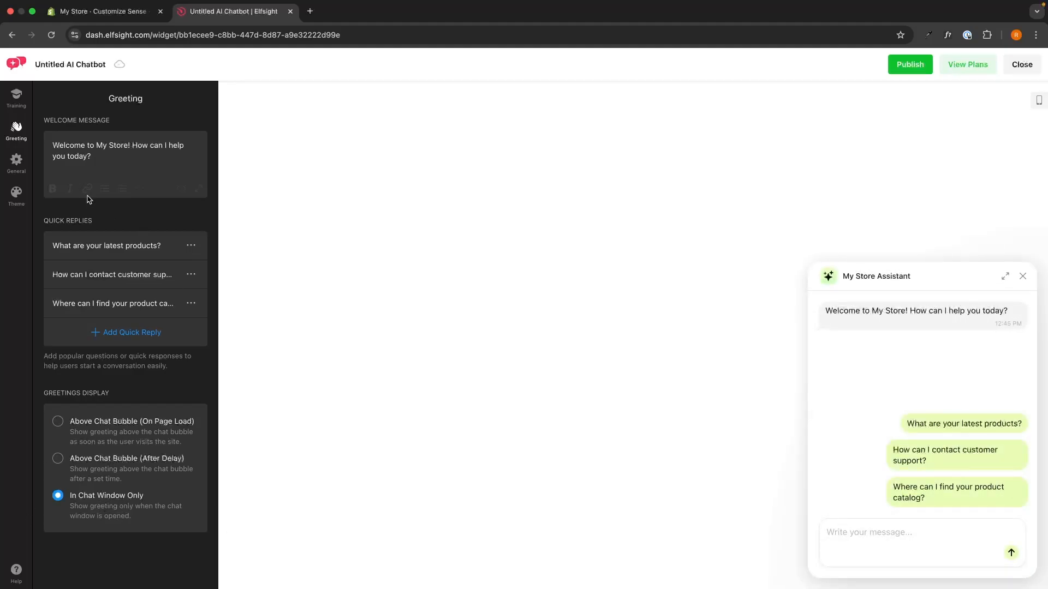
Step: In the general settings, set the assistant profile's display name to "Leon AI" and its caption to "Our AI assistant"
click(17, 161)
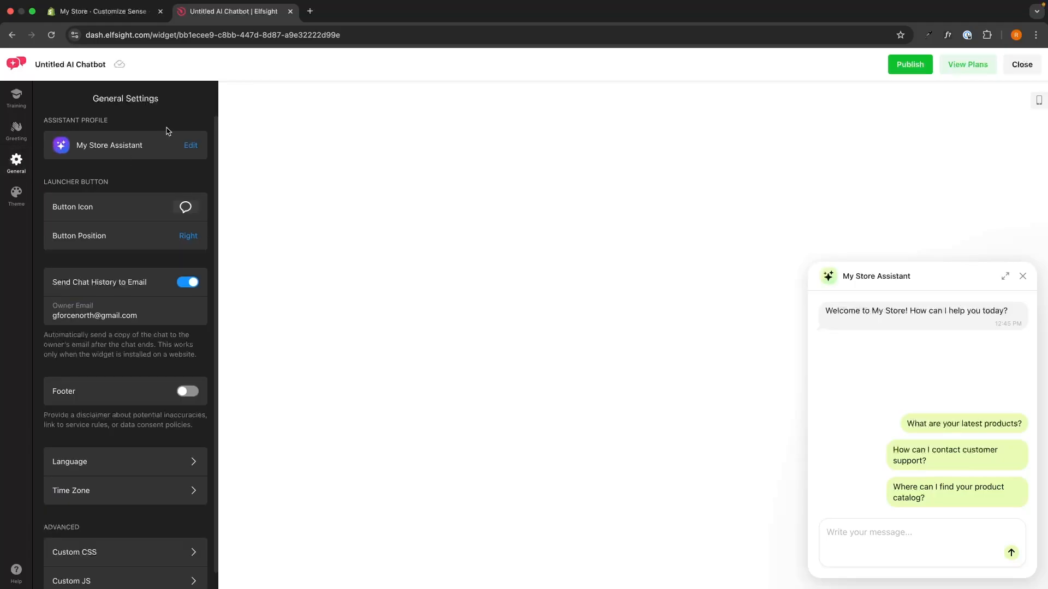
drag(43, 118, 114, 122)
click(114, 122)
click(195, 147)
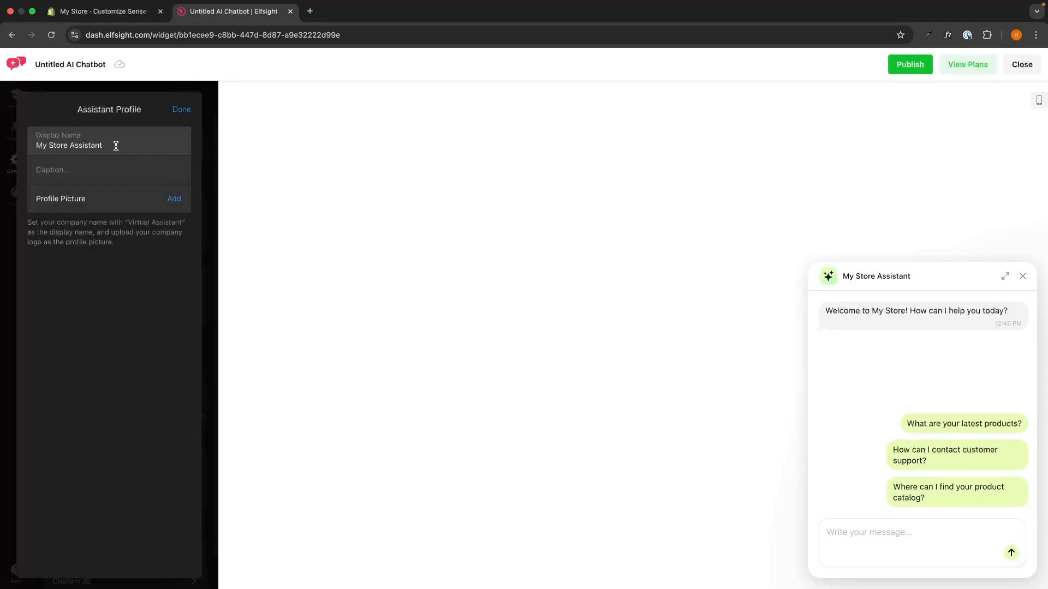
drag(115, 147, 36, 147)
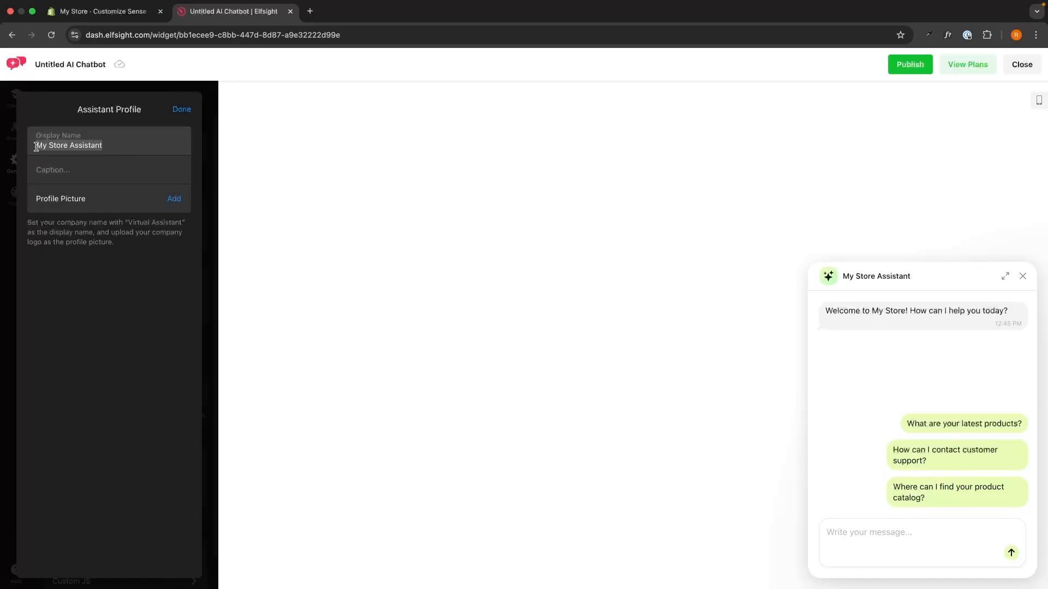
text(Leon AI)
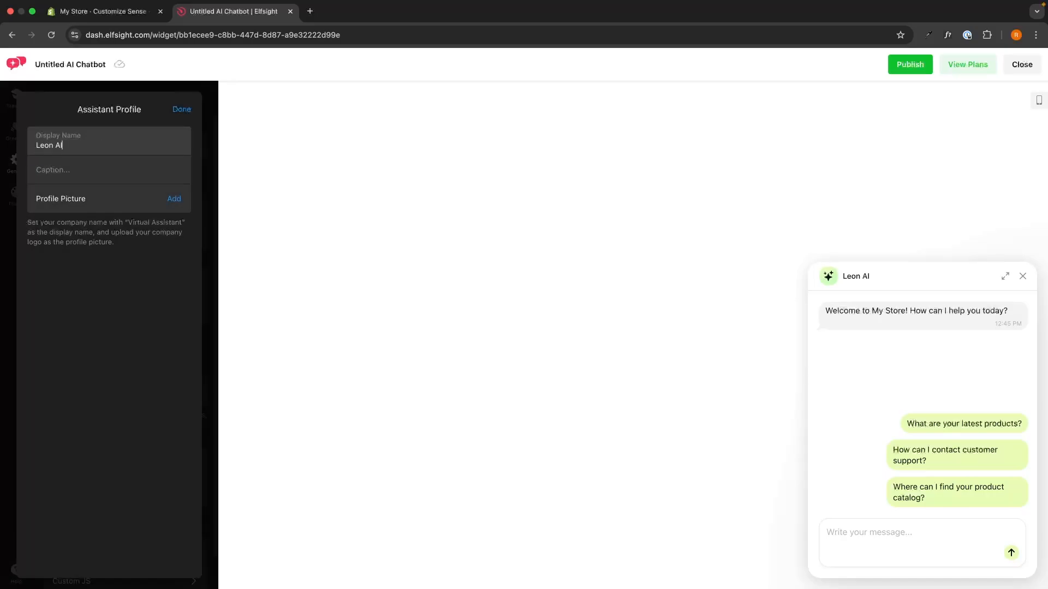
click(92, 168)
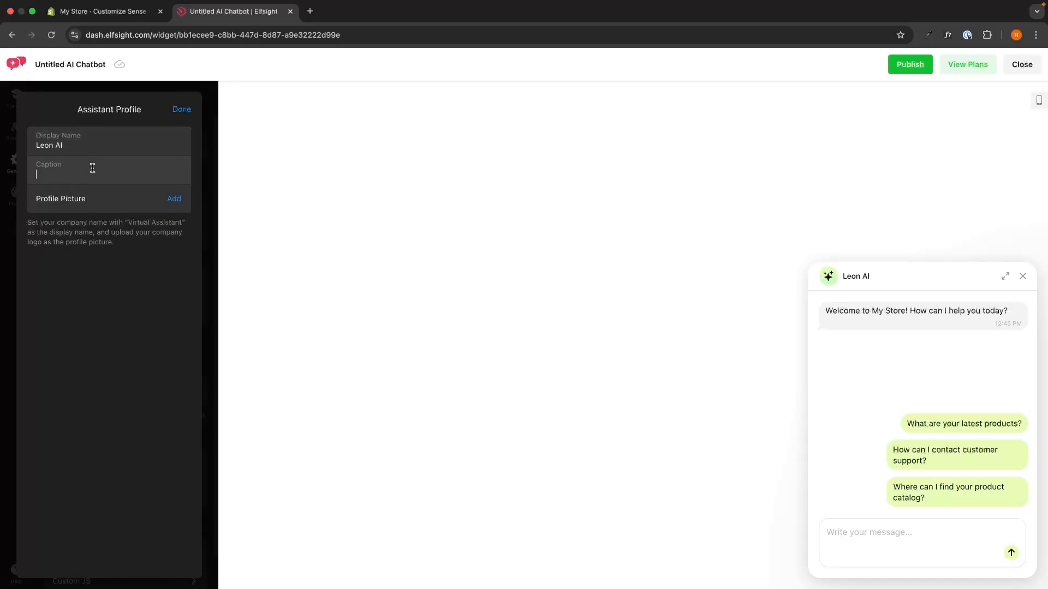
text(Our AI assistant)
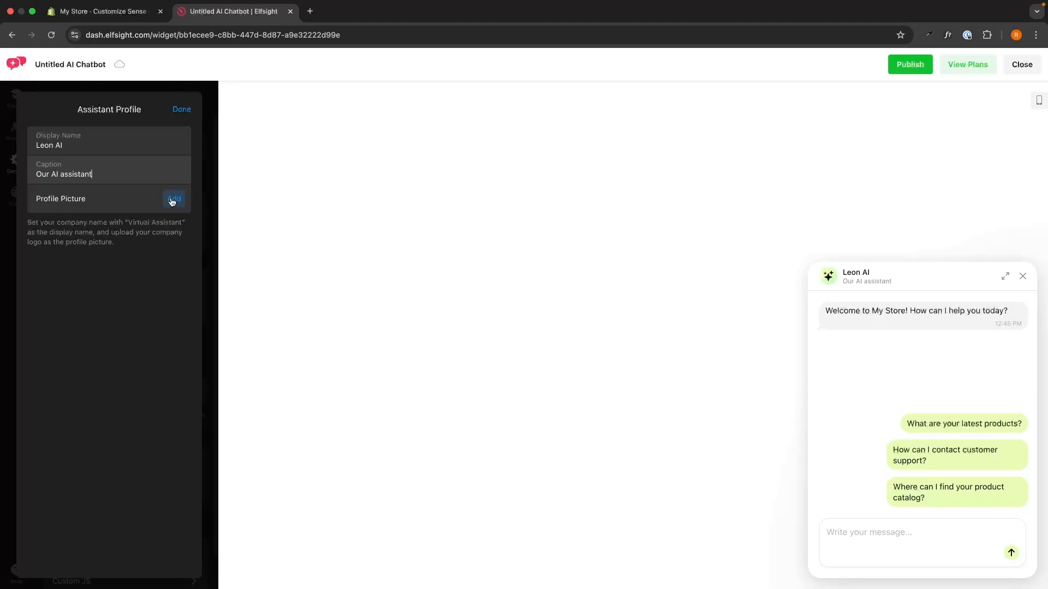
click(182, 109)
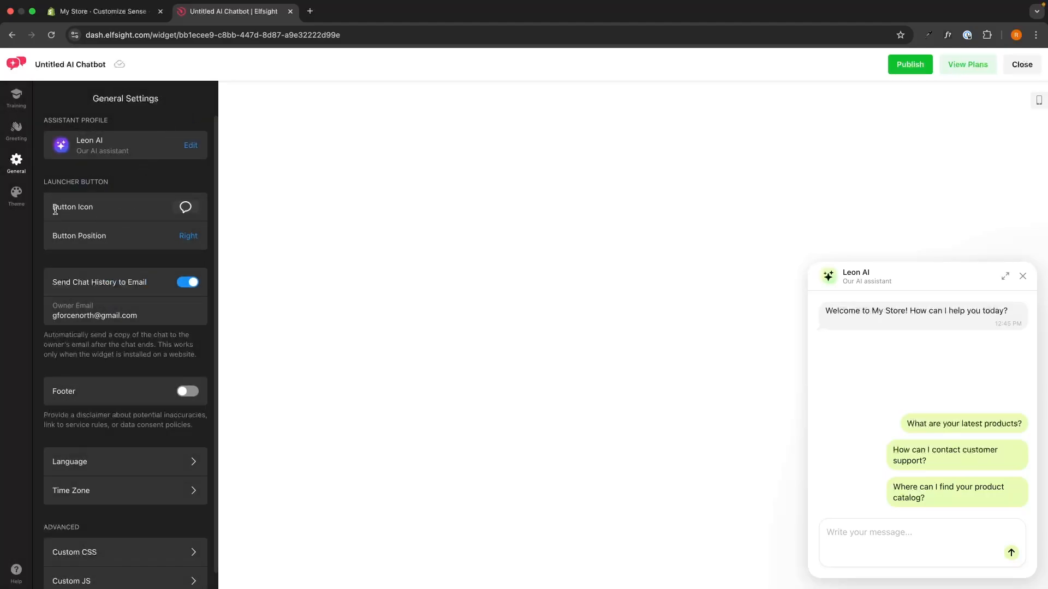
Step: Close the chat preview and look through the icon library for the launcher button, keeping the current speech bubble icon
click(1023, 276)
click(186, 207)
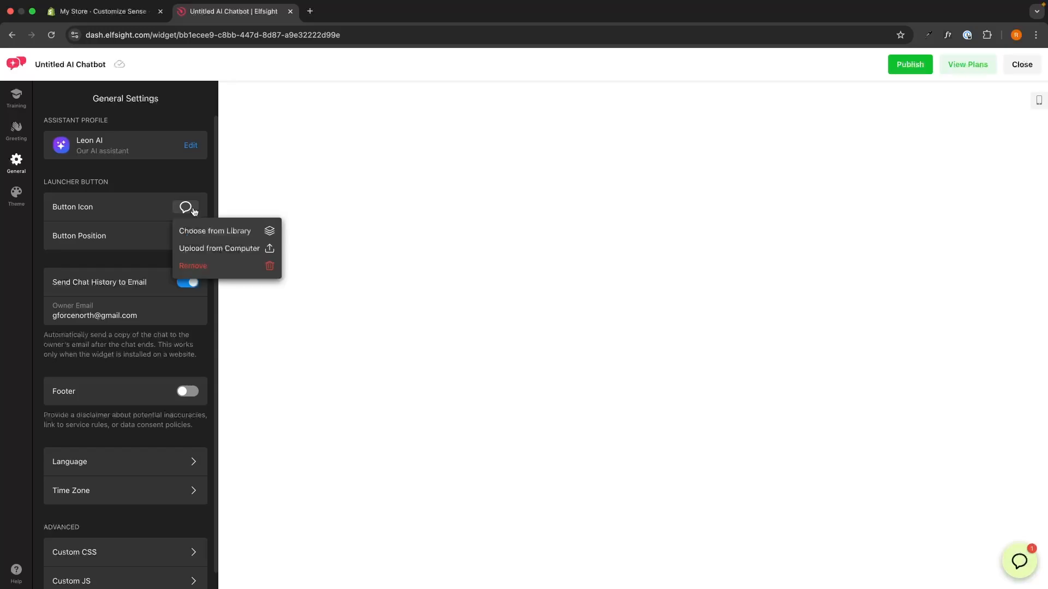
click(210, 229)
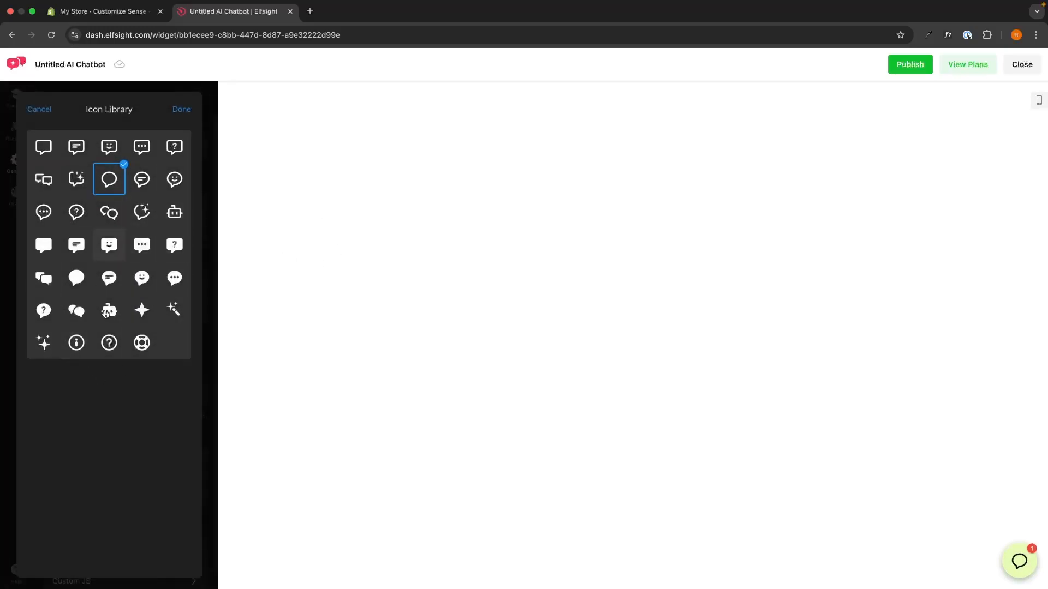
click(181, 111)
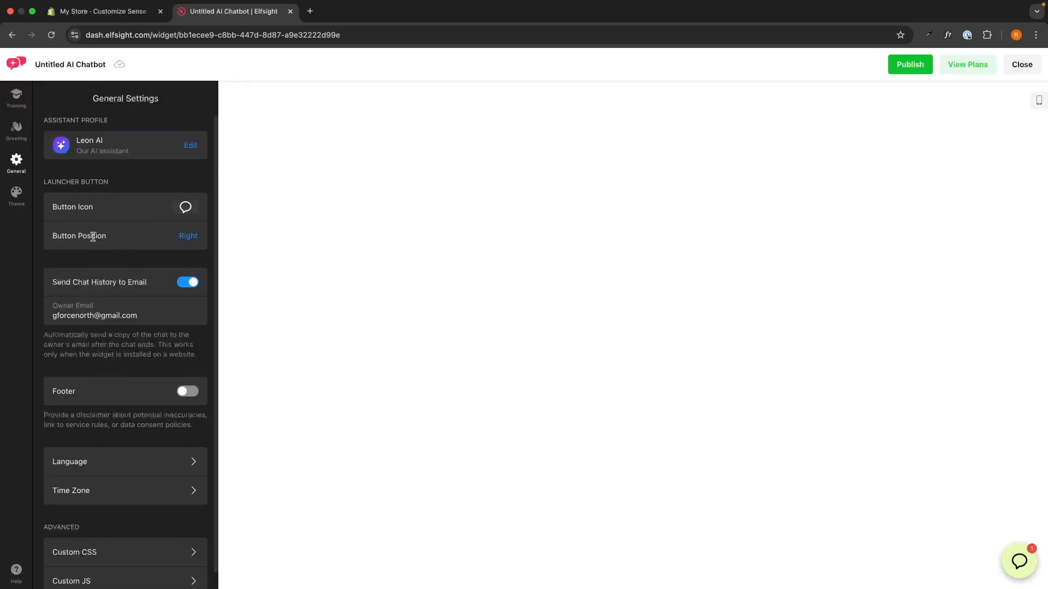
Step: Try the Left position for the launcher button and set it back to Right
click(188, 236)
click(98, 309)
click(145, 303)
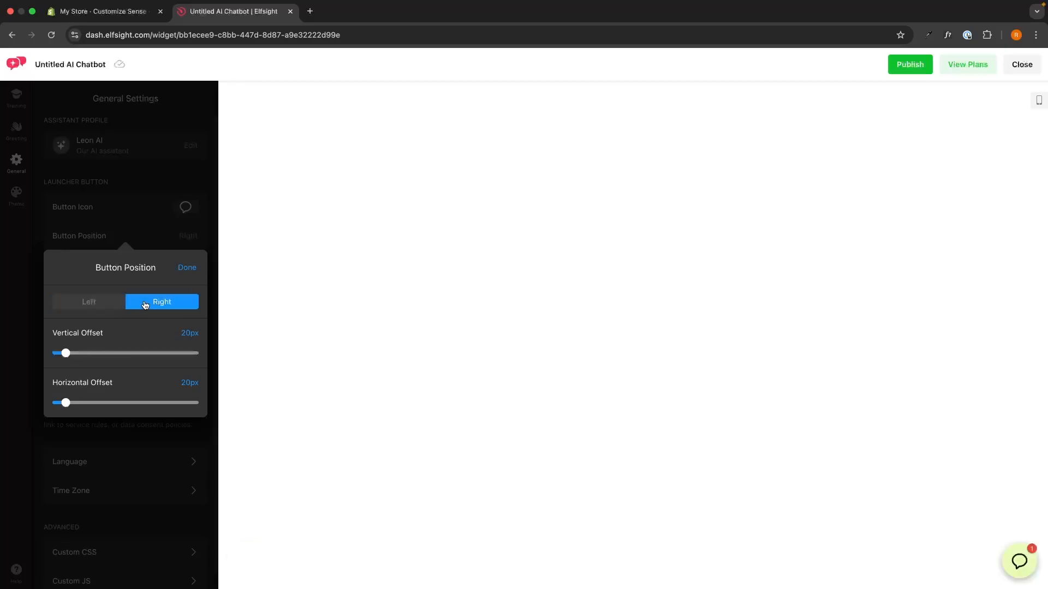
click(182, 270)
Step: Review the Send Chat History to Email option and its owner email field in the general settings
scroll(124, 273, down, 1)
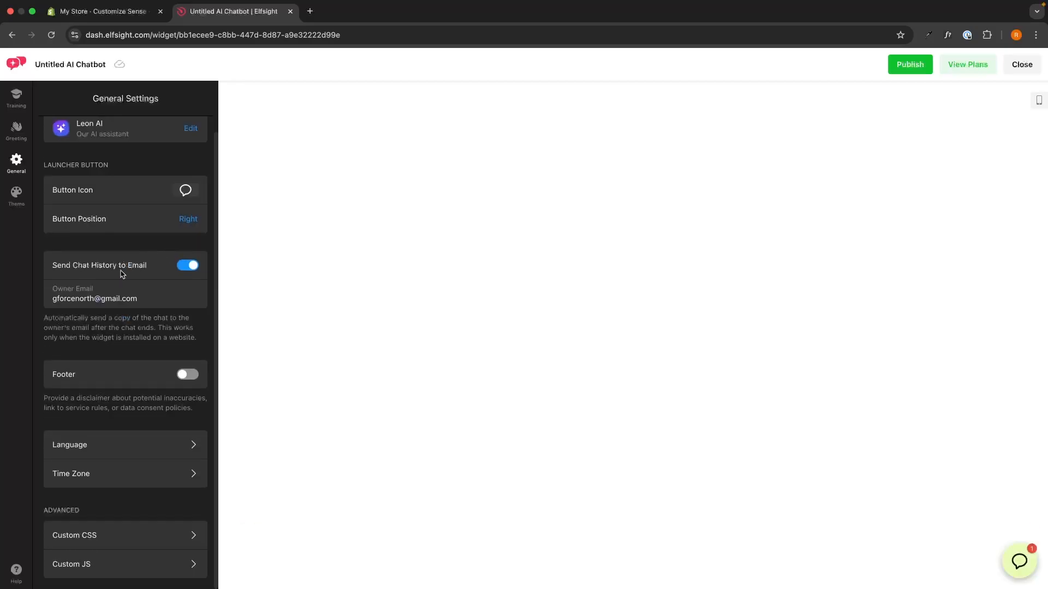
drag(52, 266, 145, 264)
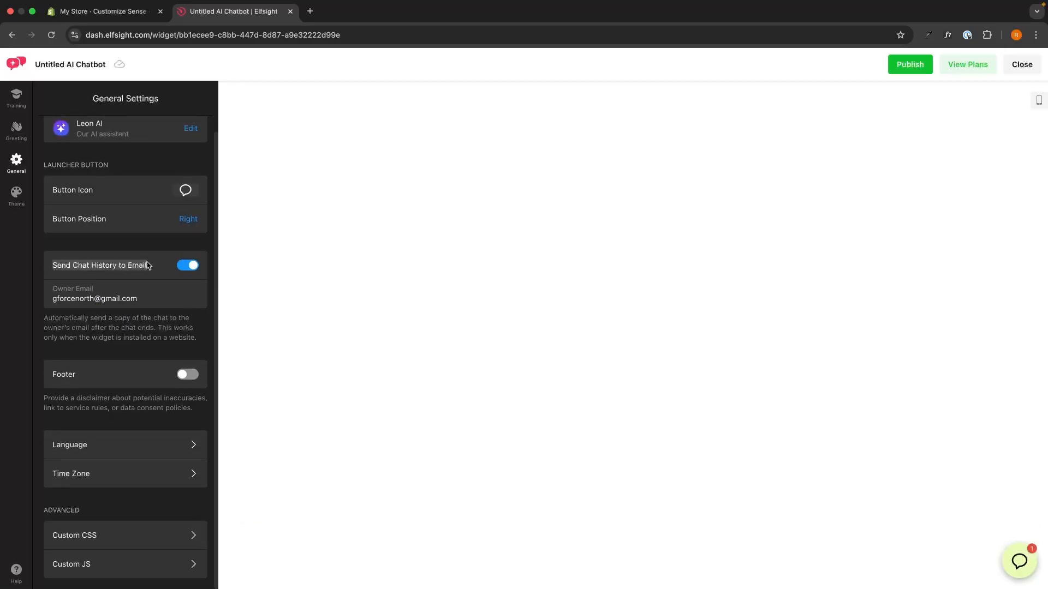
click(154, 266)
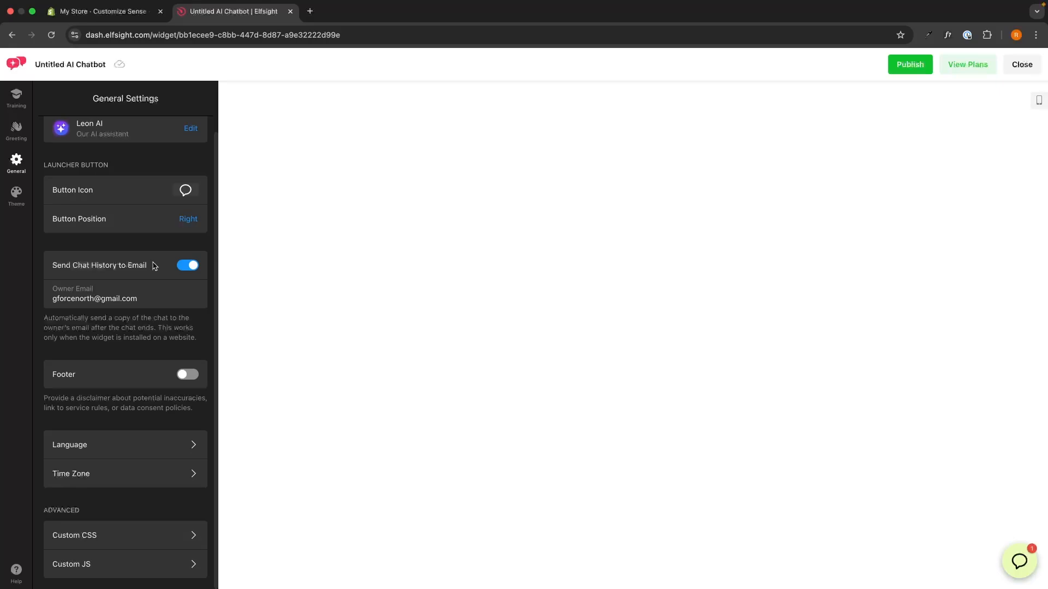
drag(145, 265, 41, 270)
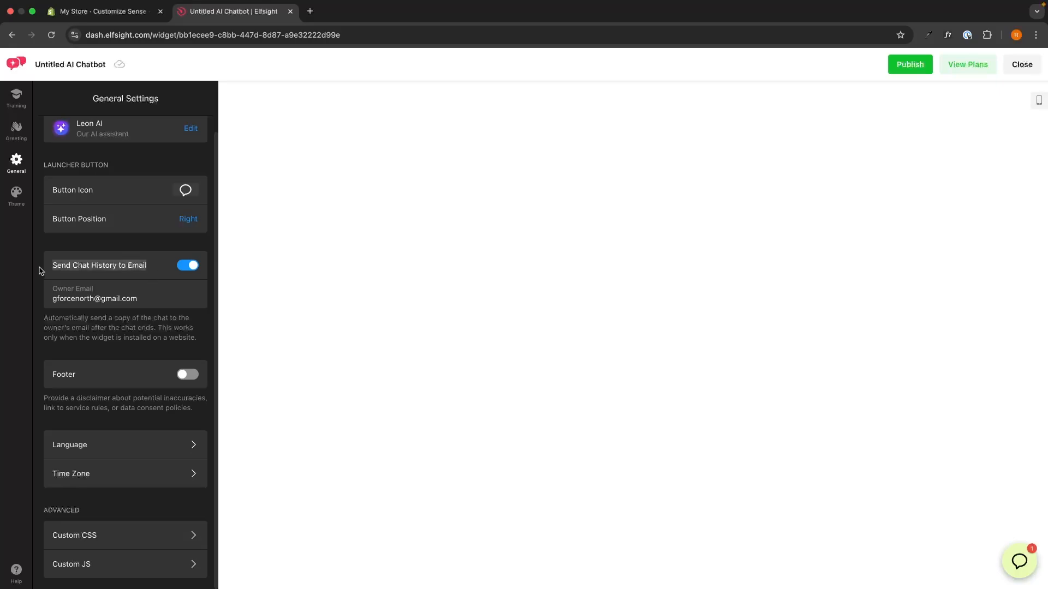
click(109, 252)
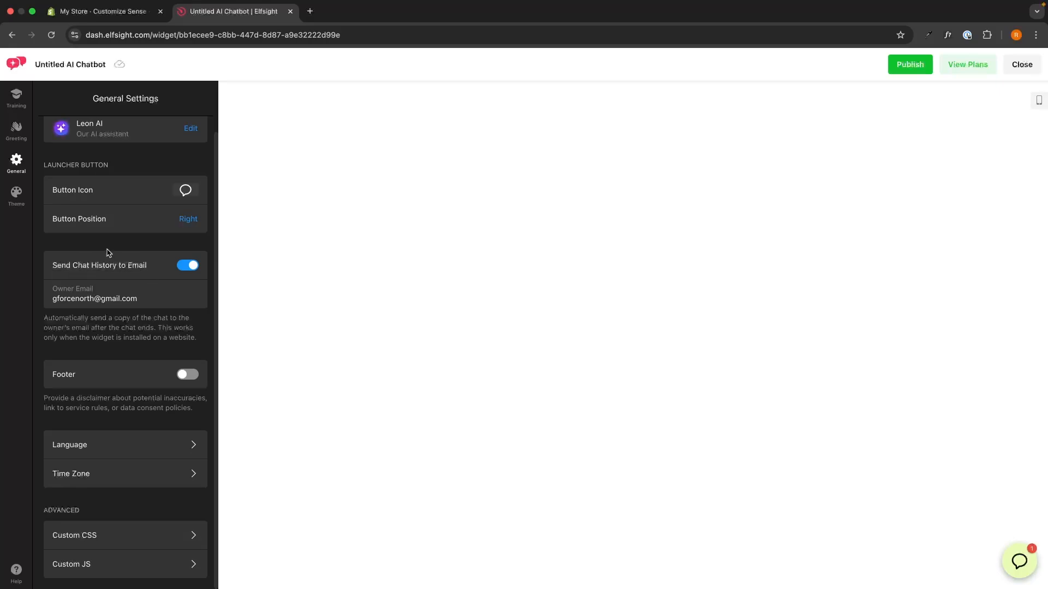
drag(94, 300, 23, 306)
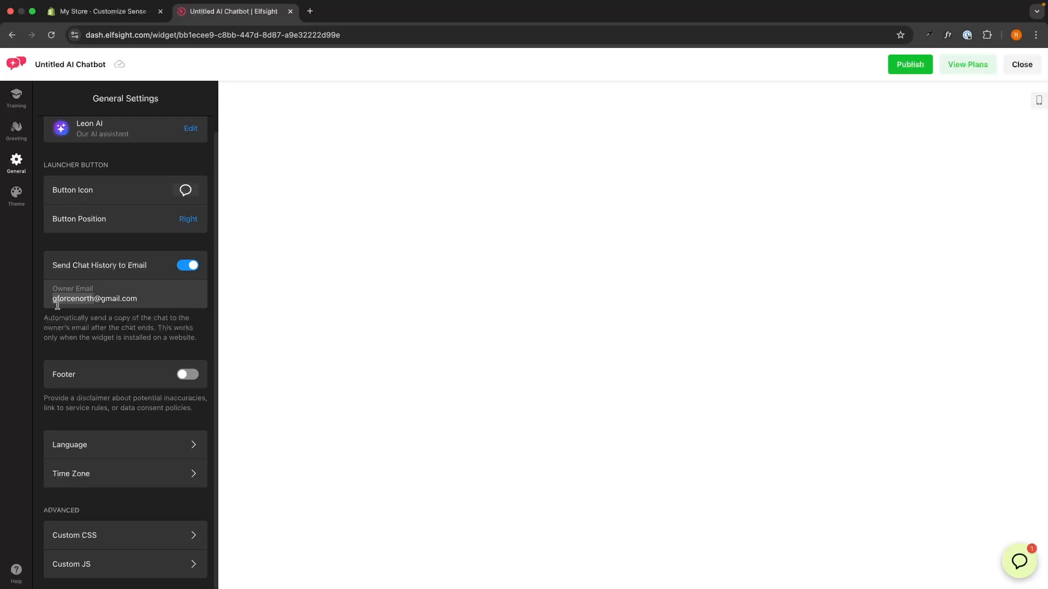
triple_click(109, 303)
click(113, 334)
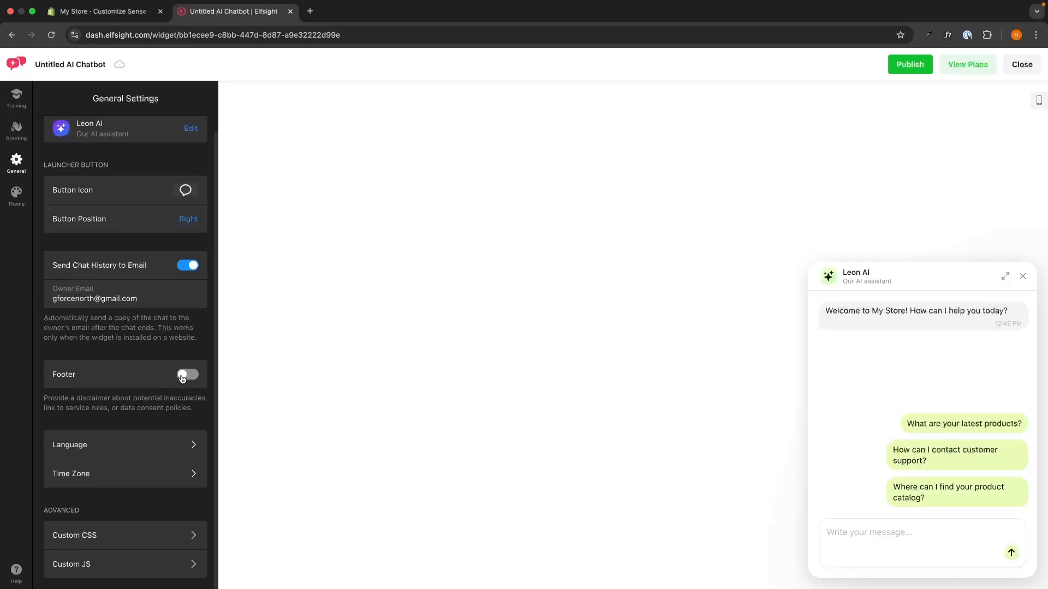
Step: Try the footer disclaimer in the chat window, examine its text in the preview, and turn it off again
click(185, 374)
drag(870, 565, 822, 548)
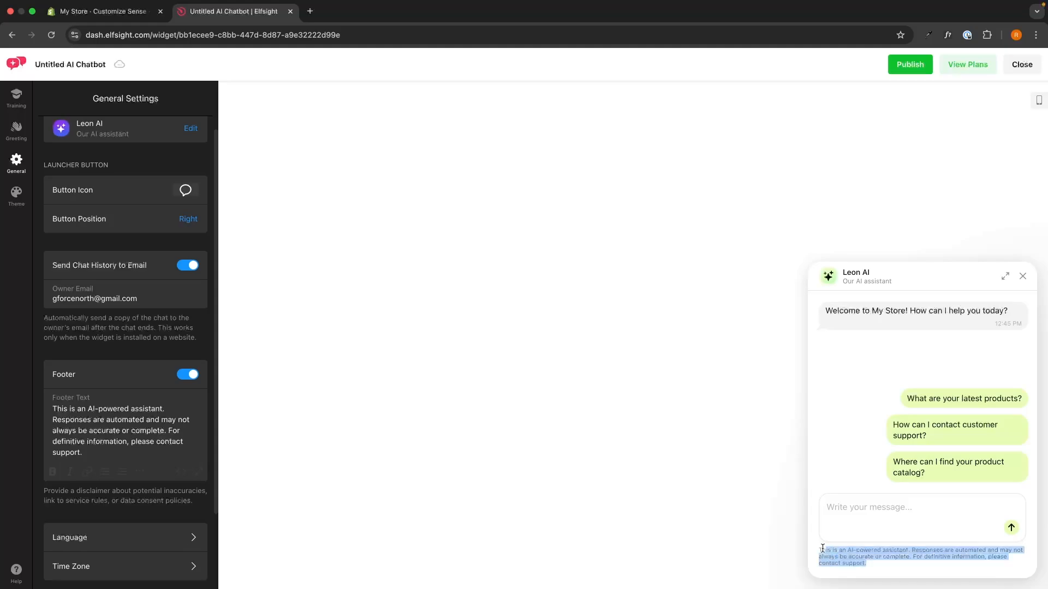
scroll(126, 342, down, 2)
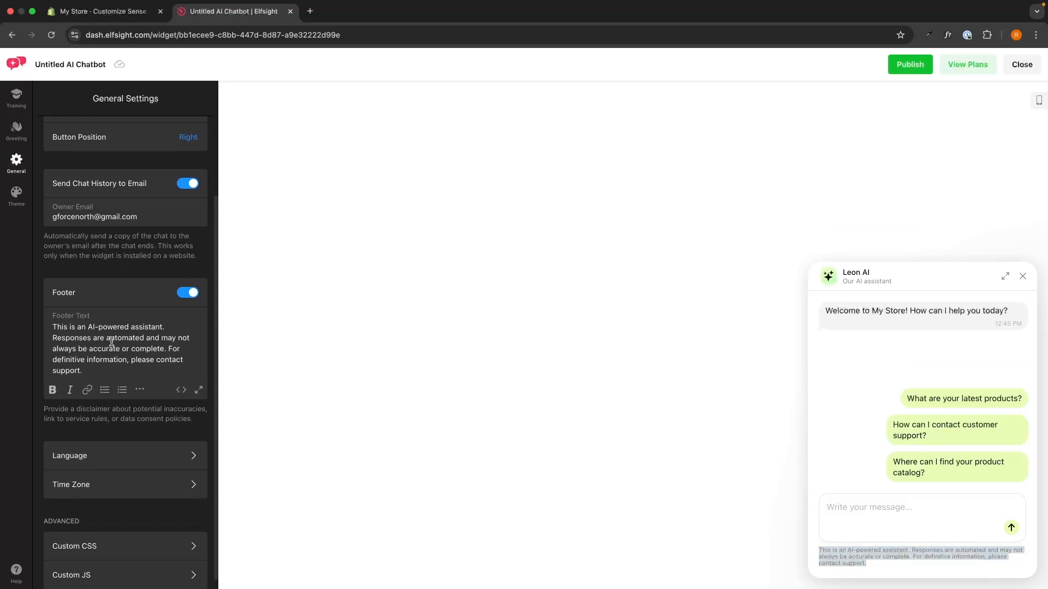
click(186, 292)
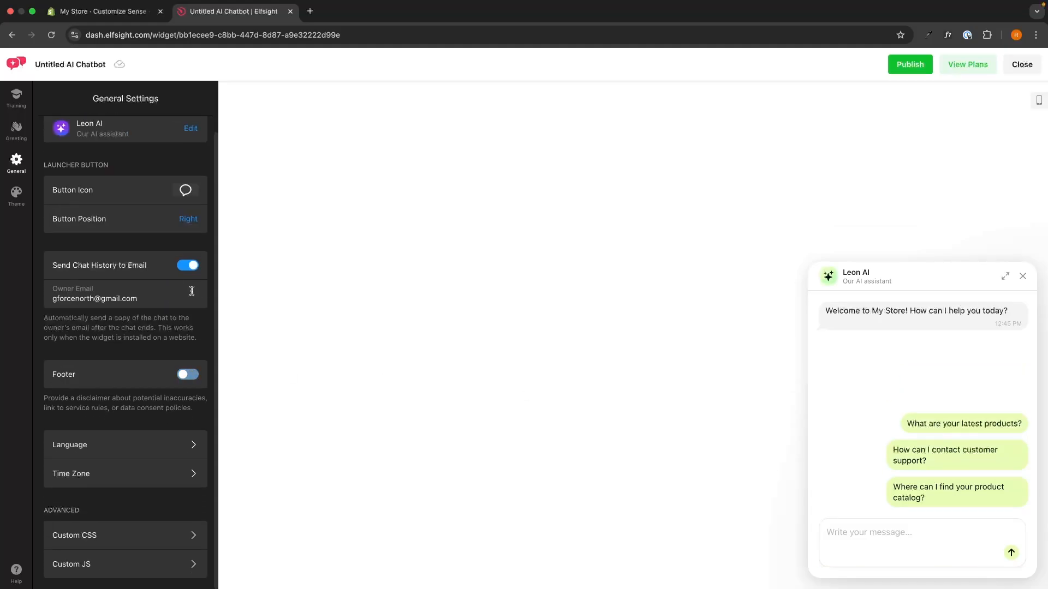
Step: Look at the Language and Time Zone settings, returning to the general settings after each
click(137, 440)
click(52, 99)
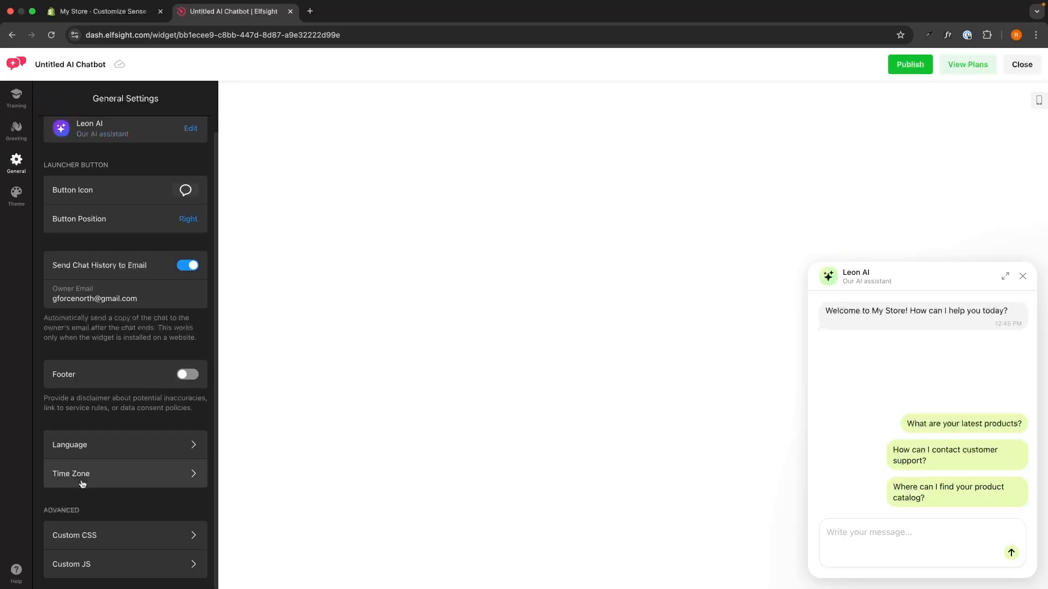
click(127, 474)
click(52, 99)
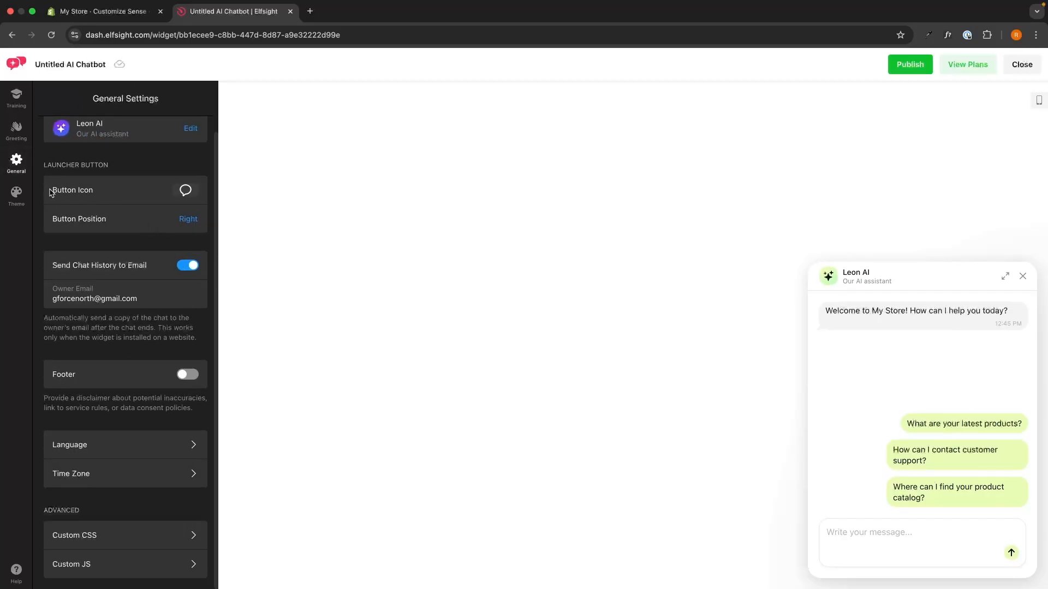
Step: Compare the chat theme templates in the preview and apply the white one with the accent-colored header
click(16, 196)
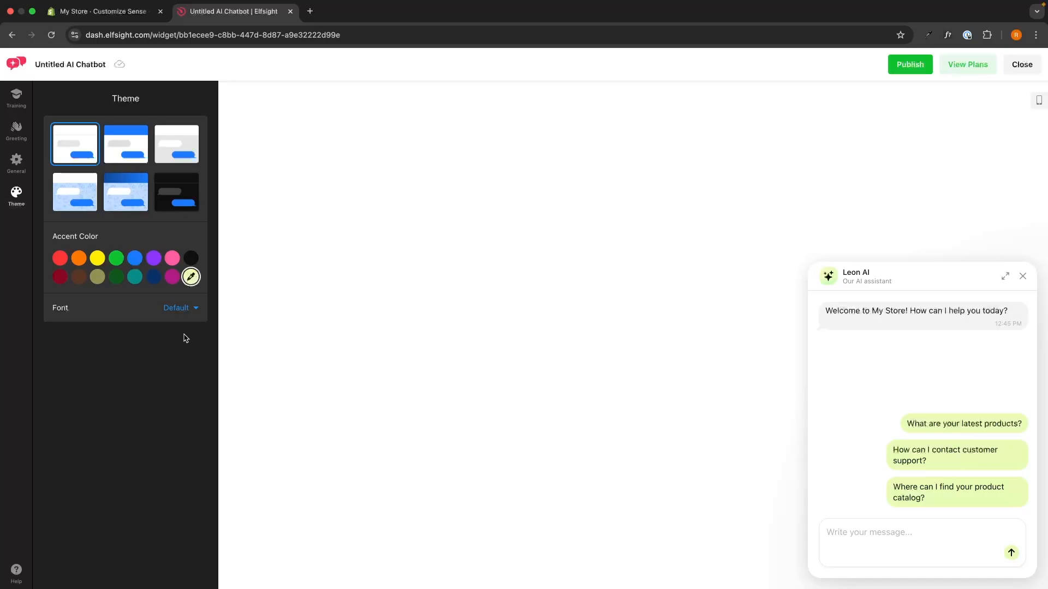
click(114, 146)
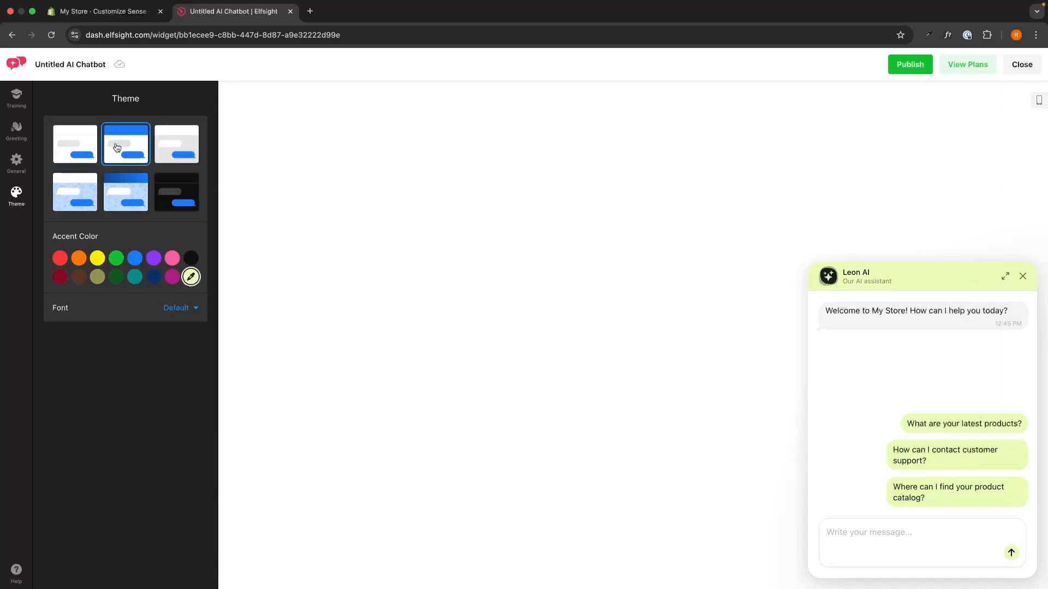
click(158, 149)
click(124, 205)
click(158, 207)
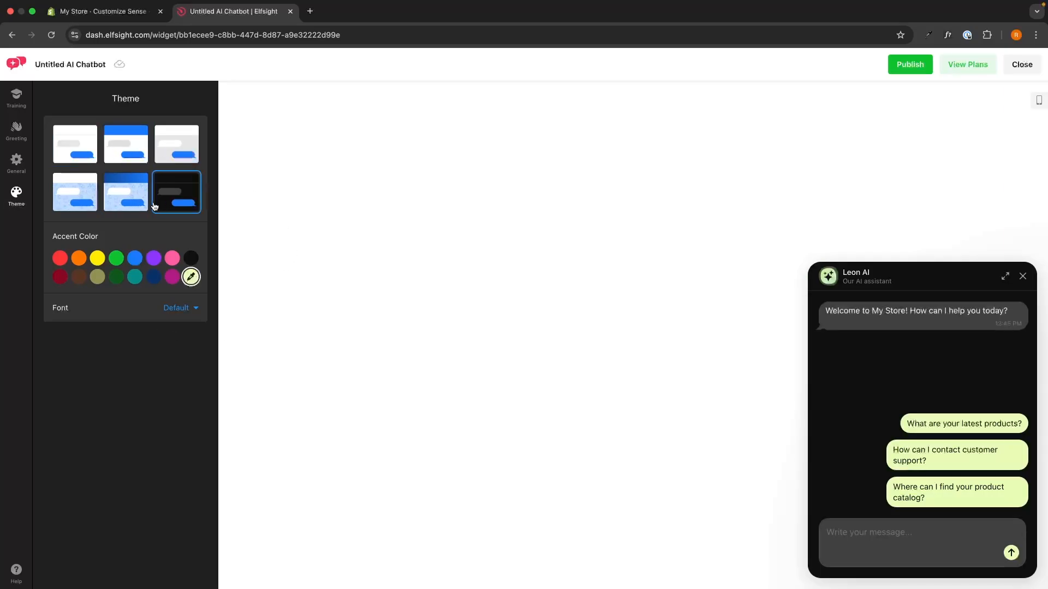
click(76, 213)
click(137, 152)
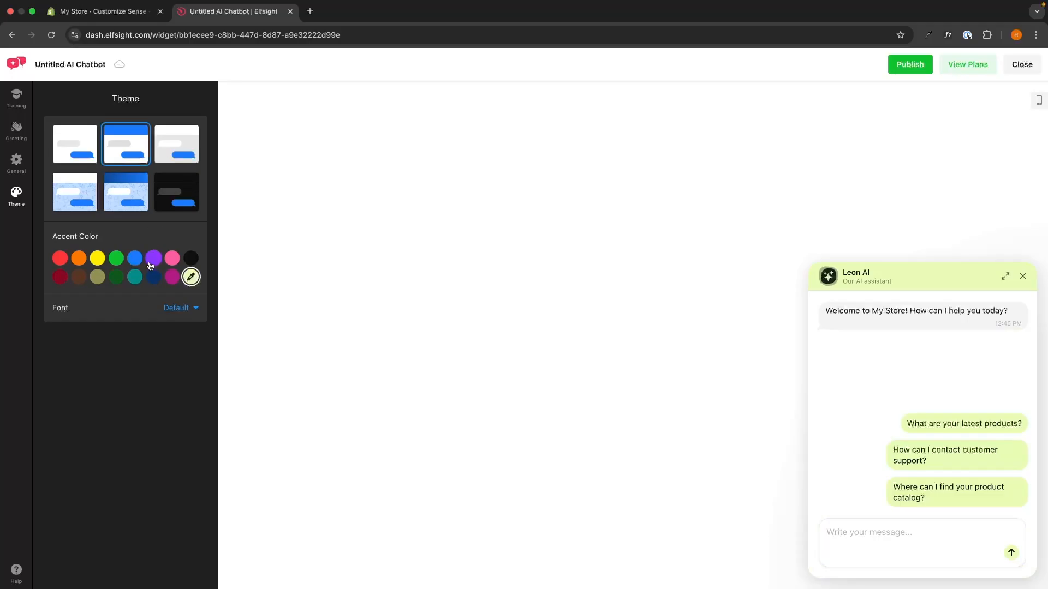
Step: Check the storefront in the other browser window, return to the chatbot editor, and publish the chatbot changes
key(ctrl+Right)
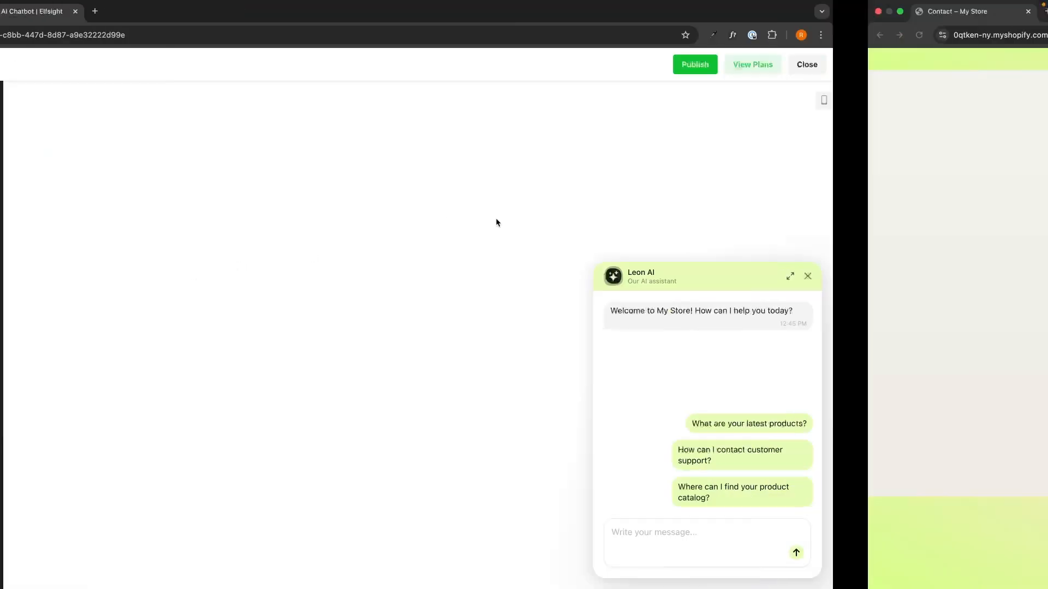
key(ctrl+Left)
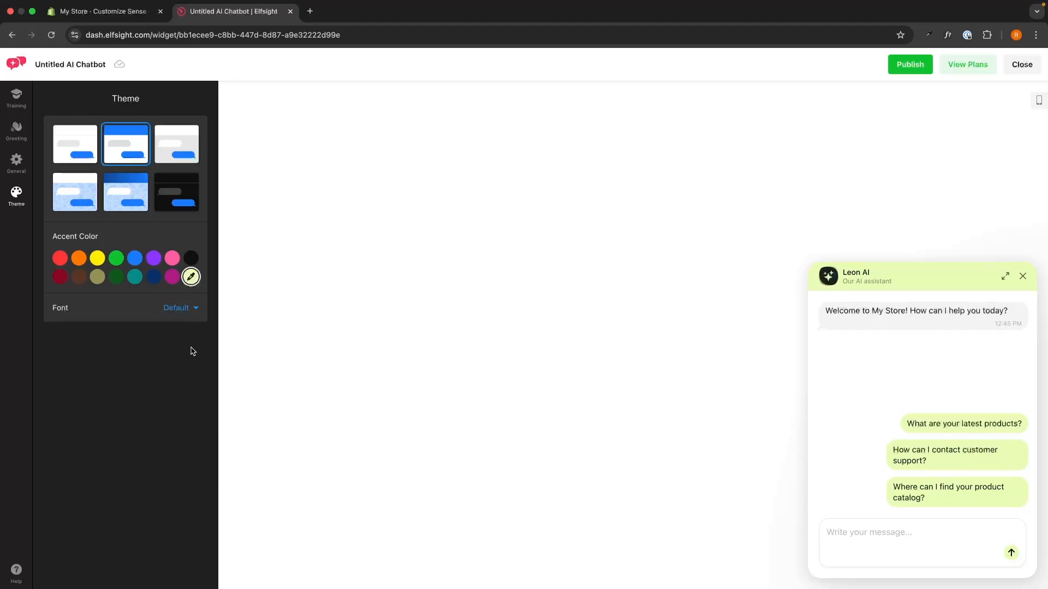
click(907, 76)
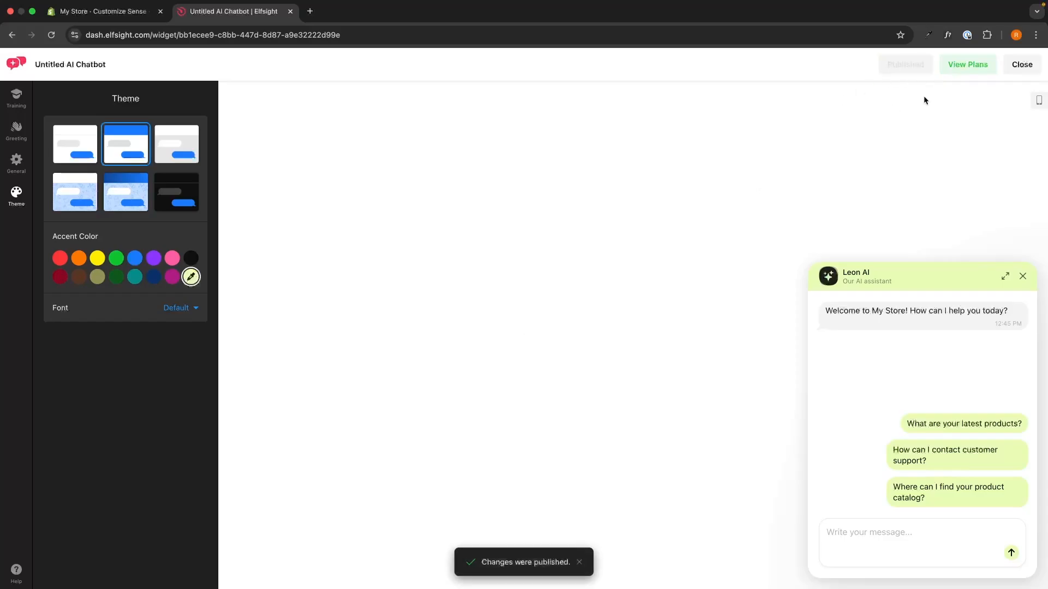
Step: Open the AI Chatbot pricing plans and compare the message, view and storage limits of the Basic and Pro plans
click(966, 73)
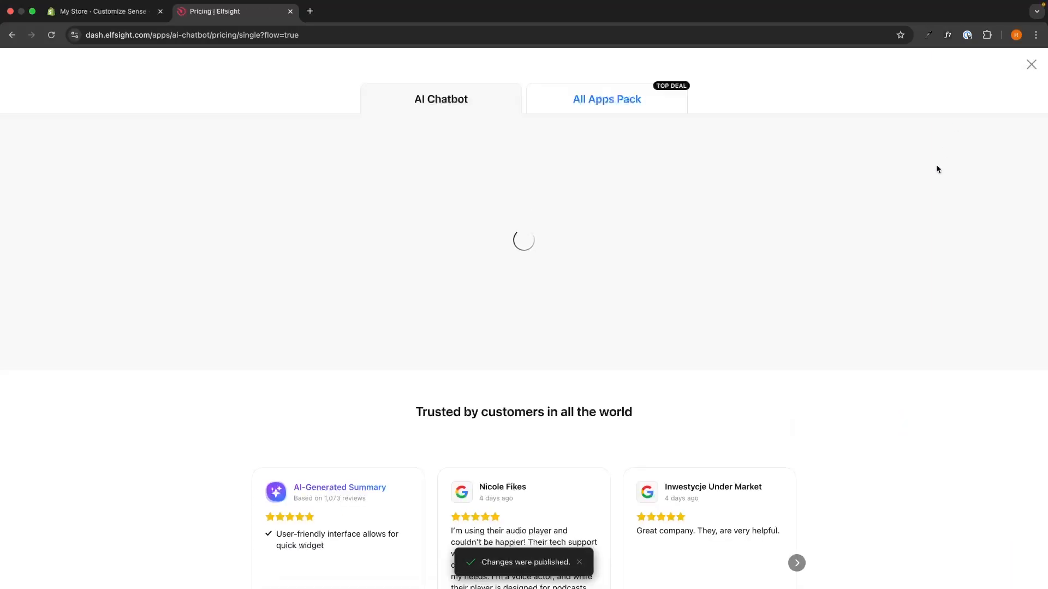
scroll(936, 166, down, 1)
scroll(936, 168, down, 1)
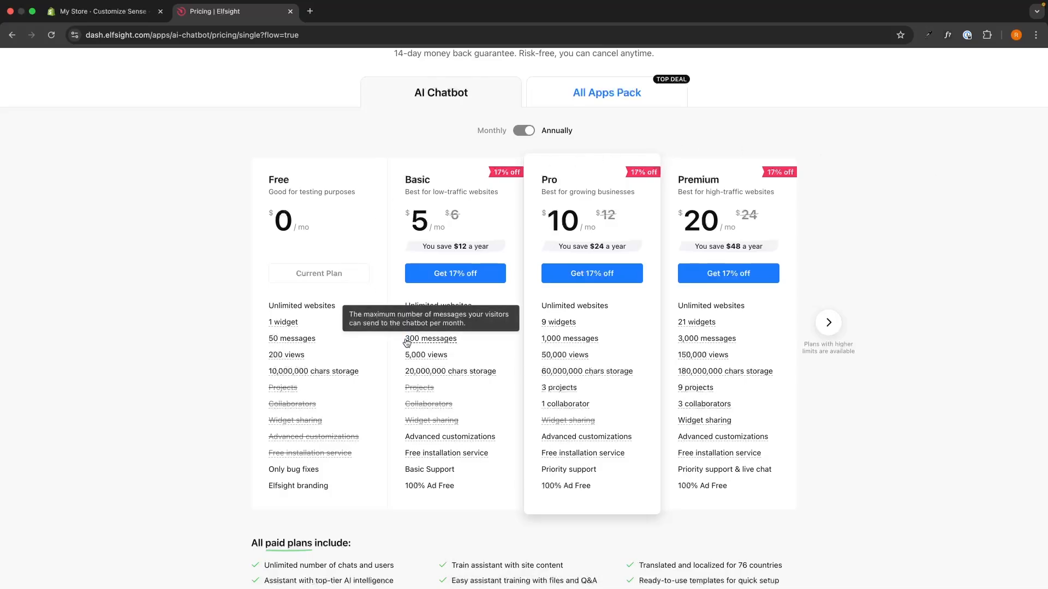
drag(395, 338, 458, 339)
click(461, 339)
drag(393, 352, 455, 355)
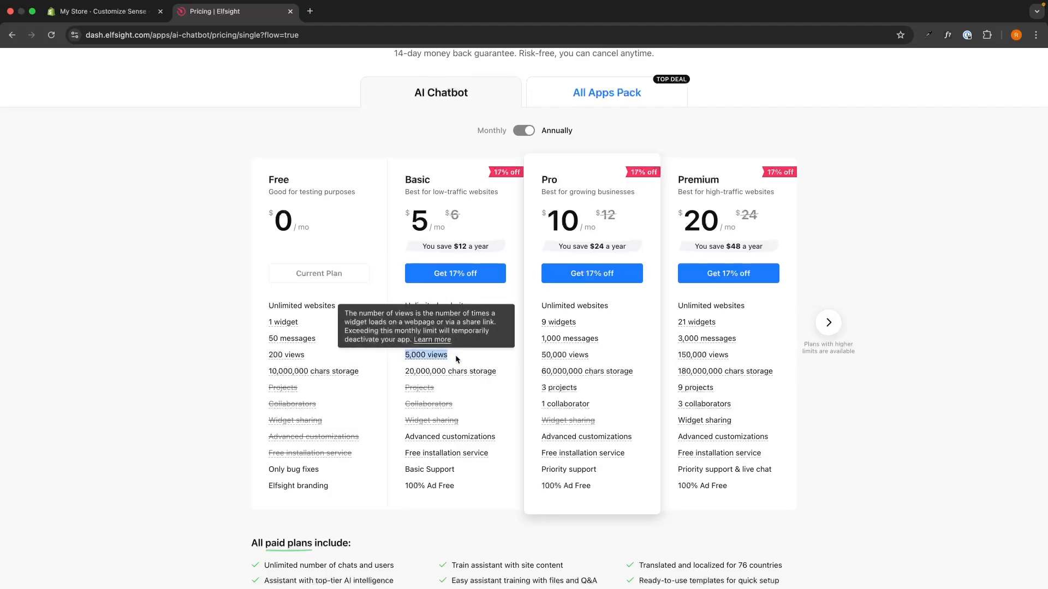
click(455, 355)
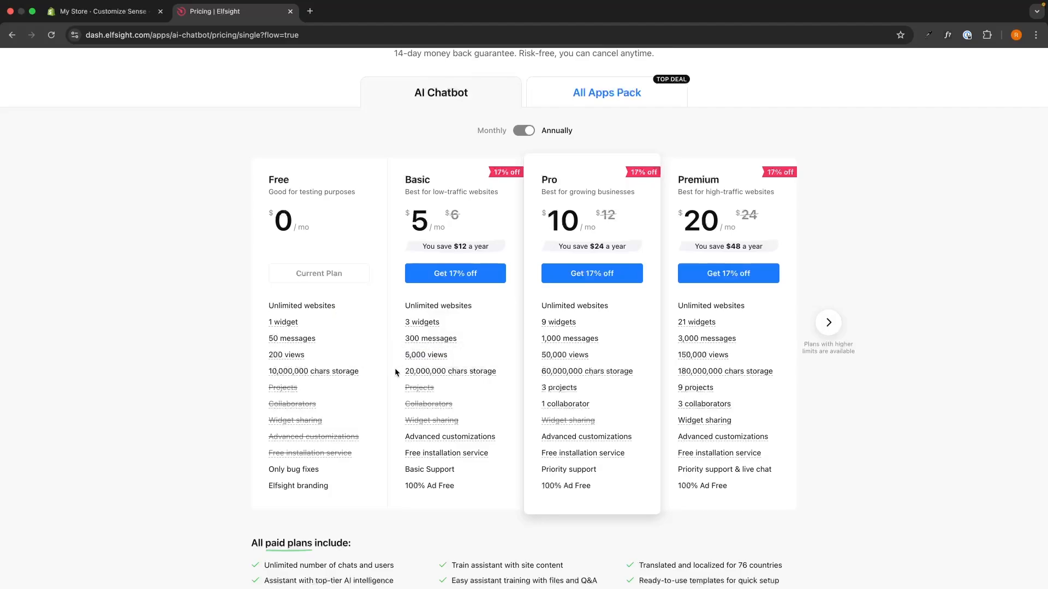
drag(394, 369, 484, 374)
click(515, 372)
drag(534, 339, 624, 333)
click(623, 335)
drag(531, 354, 577, 356)
click(912, 345)
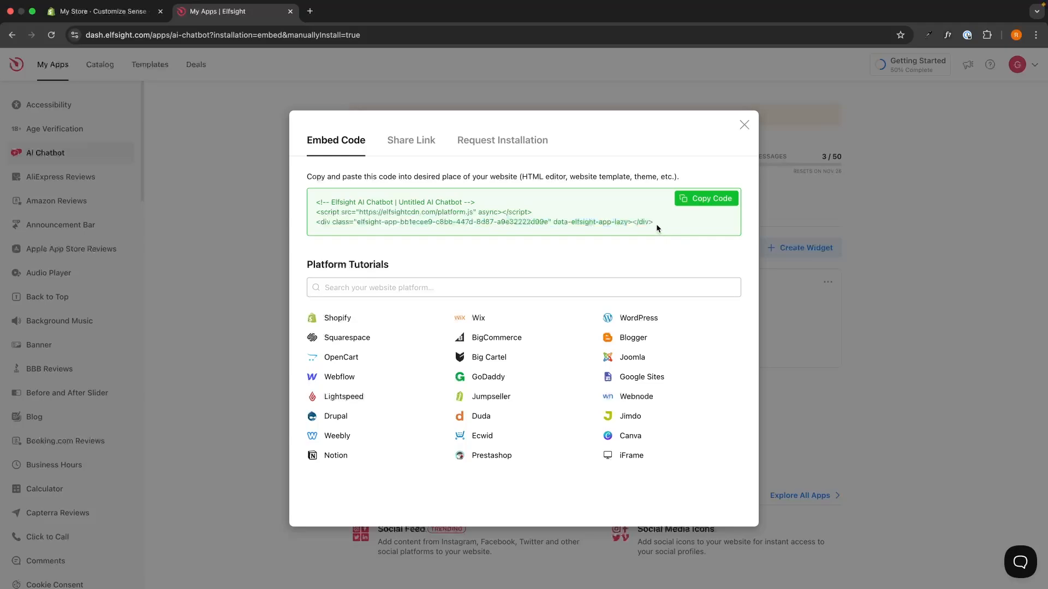
Step: Copy the AI chatbot widget's embed code
drag(656, 224, 706, 252)
click(706, 251)
click(705, 199)
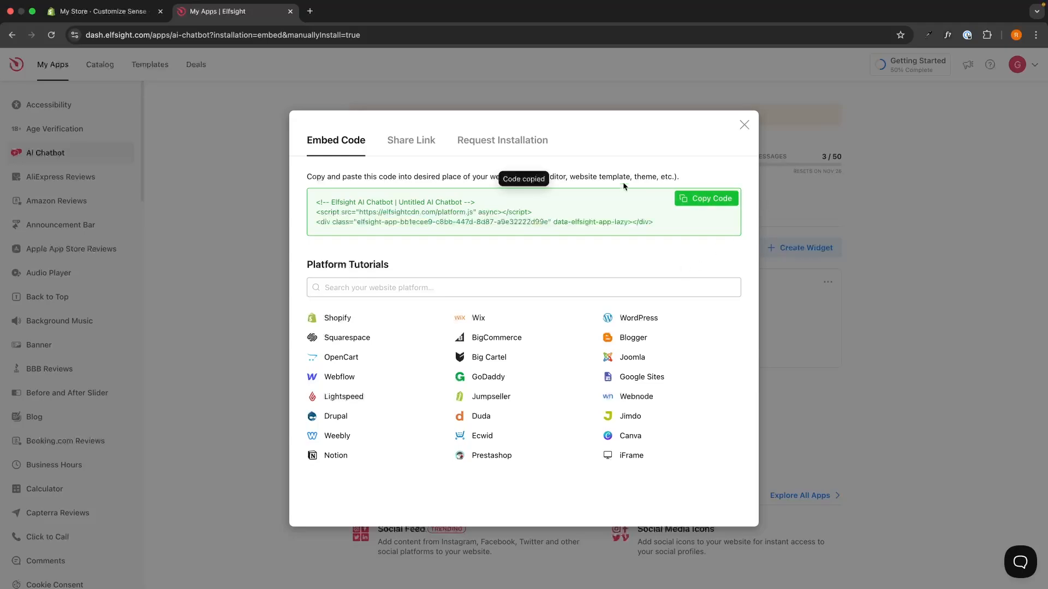
Step: Switch to the Shopify theme editor and add a Custom Liquid section to the home page template below the featured collection
click(109, 11)
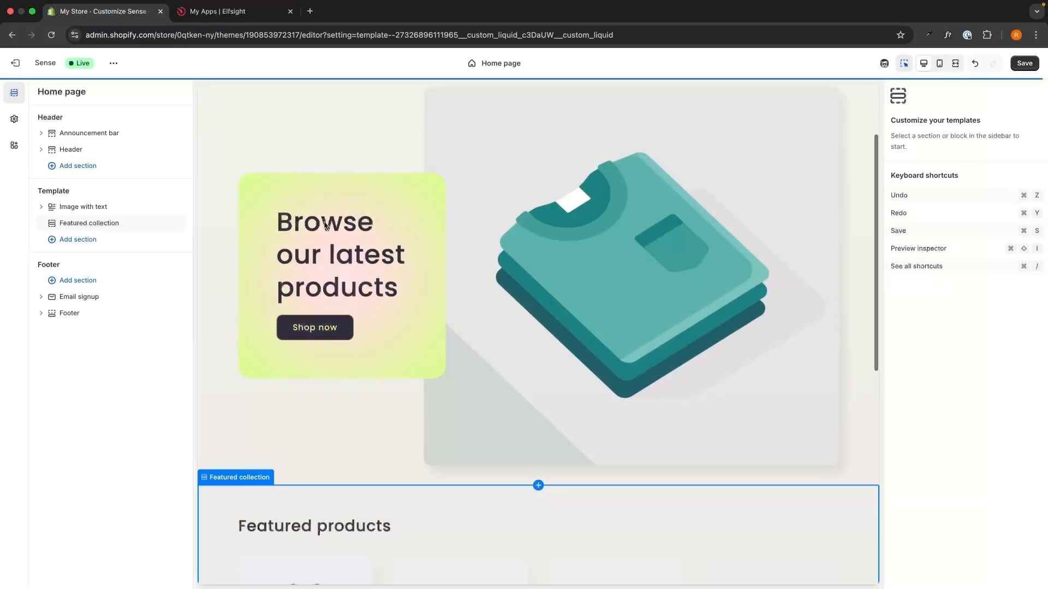
scroll(432, 265, down, 2)
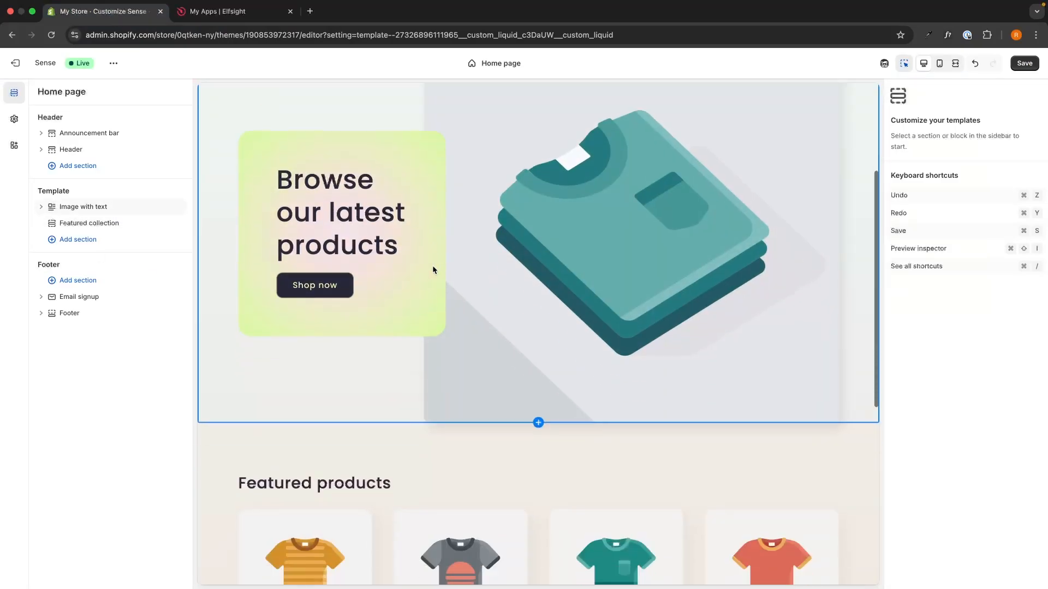
scroll(433, 267, down, 2)
scroll(433, 267, up, 2)
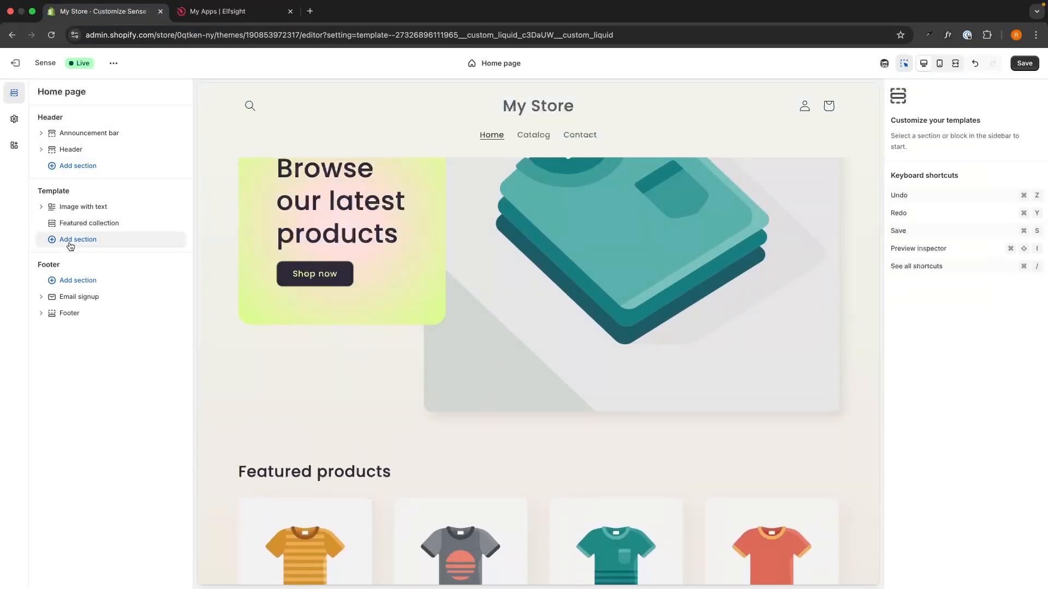
click(70, 246)
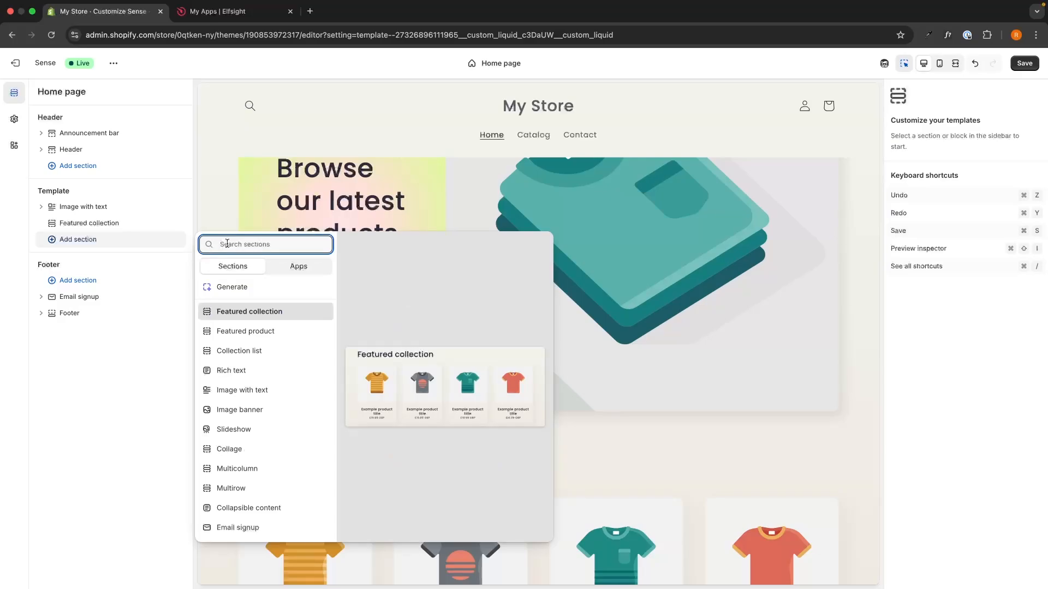
text(custom)
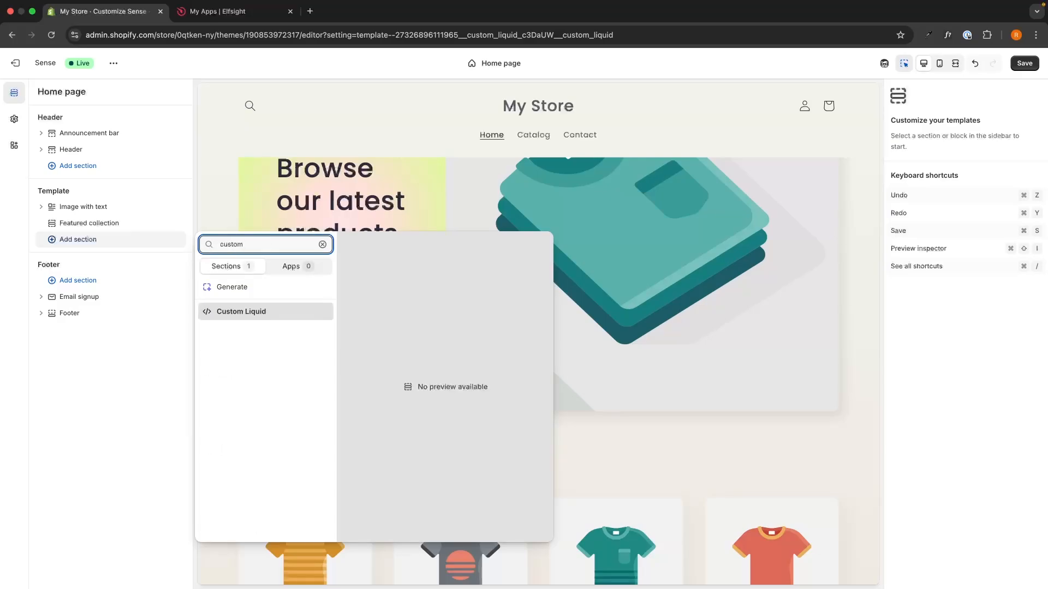
click(247, 312)
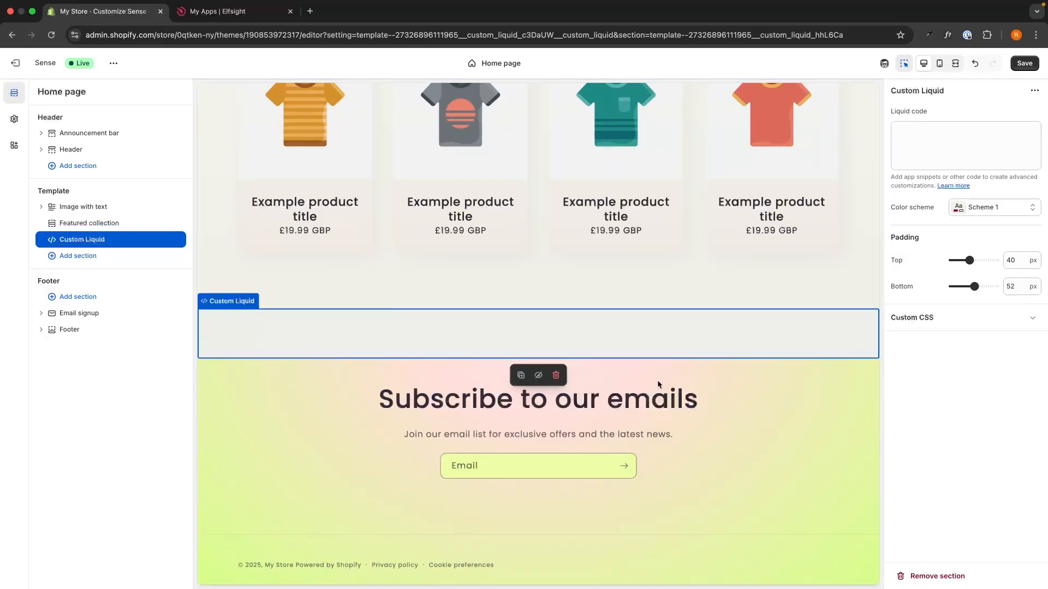
Step: Paste the copied embed code as the Custom Liquid section's Liquid code, and check the chatbot by opening and closing it in the store preview
click(922, 136)
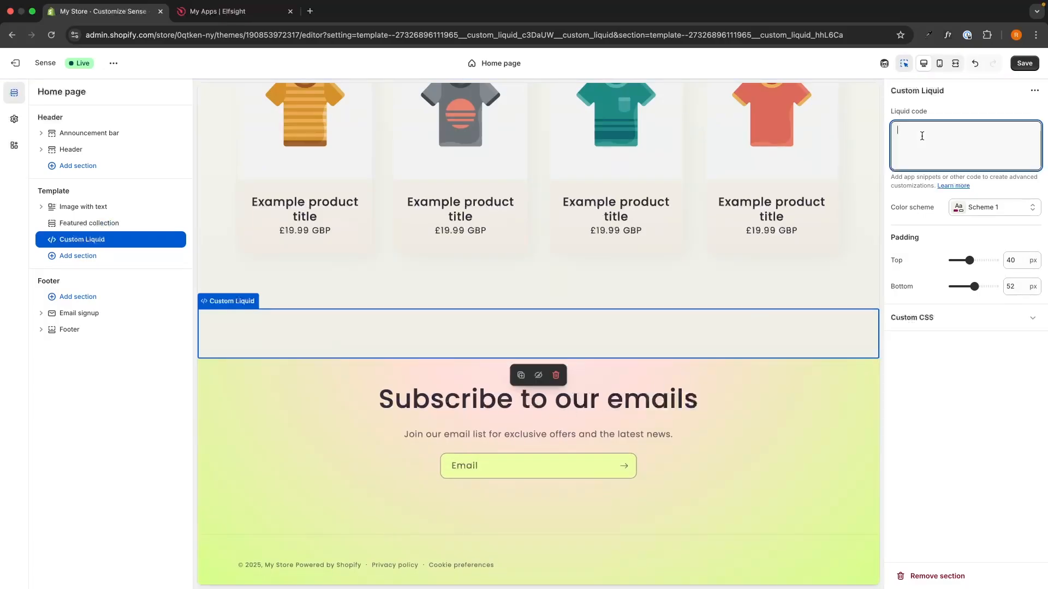
key(super+v)
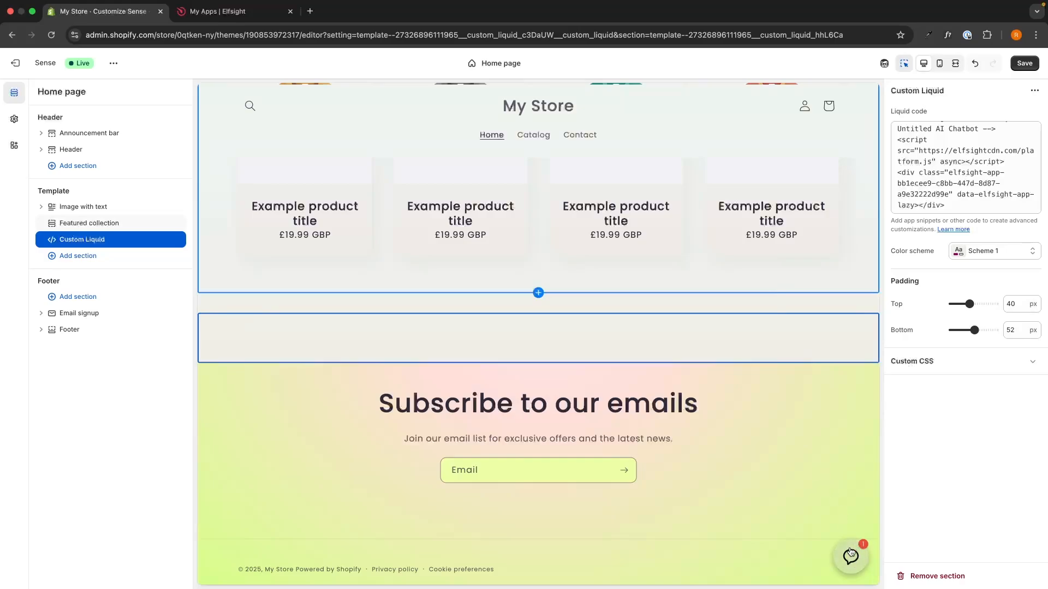
click(853, 556)
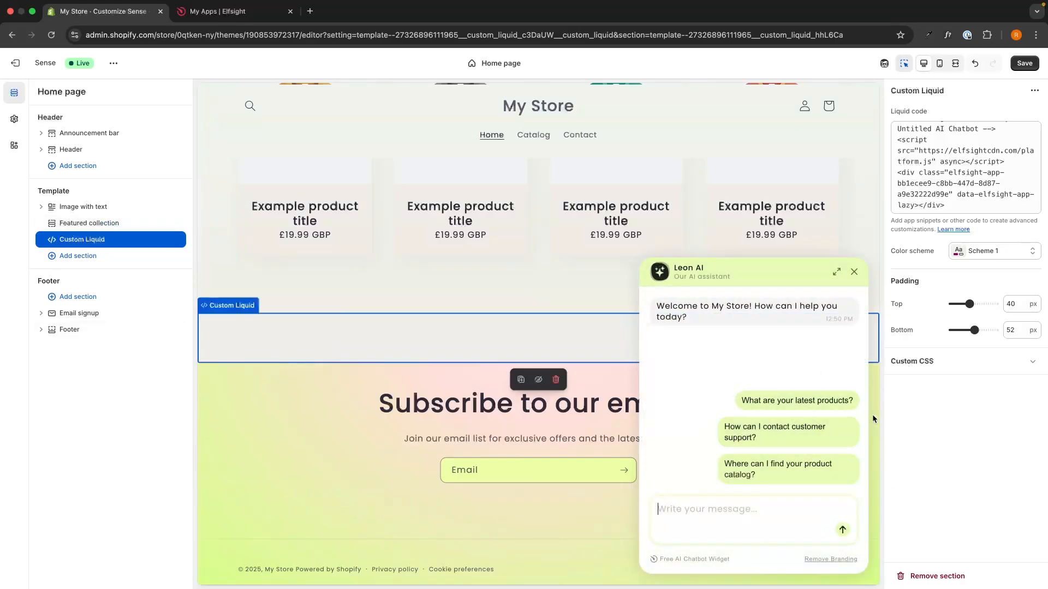
click(854, 274)
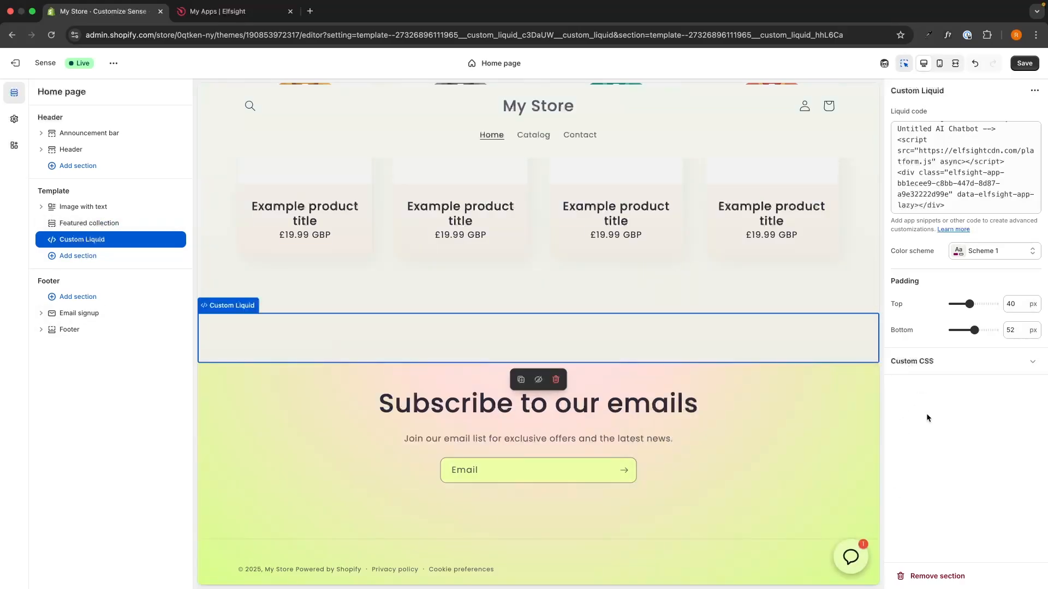